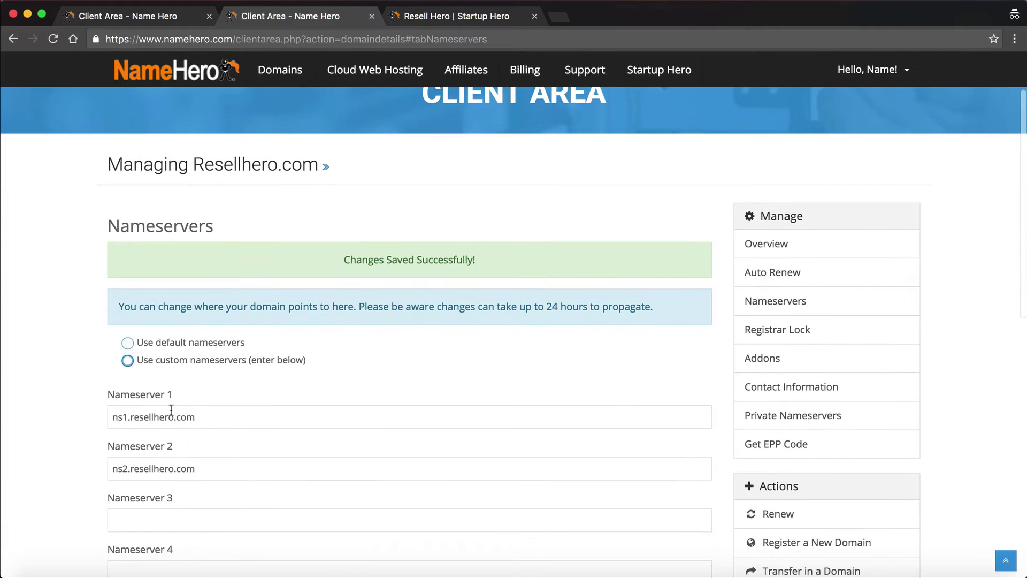
Go back to the Resellhero.com product details and highlight its two nameserver lines with their IPs
key("super+bracketleft")
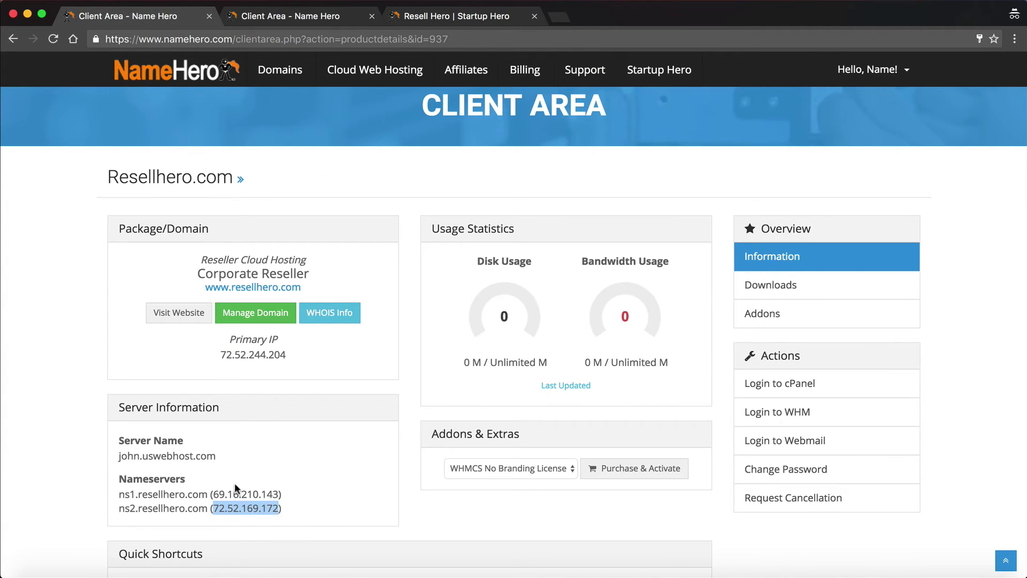
left_click(235, 482)
left_click_drag(110, 490, 283, 505)
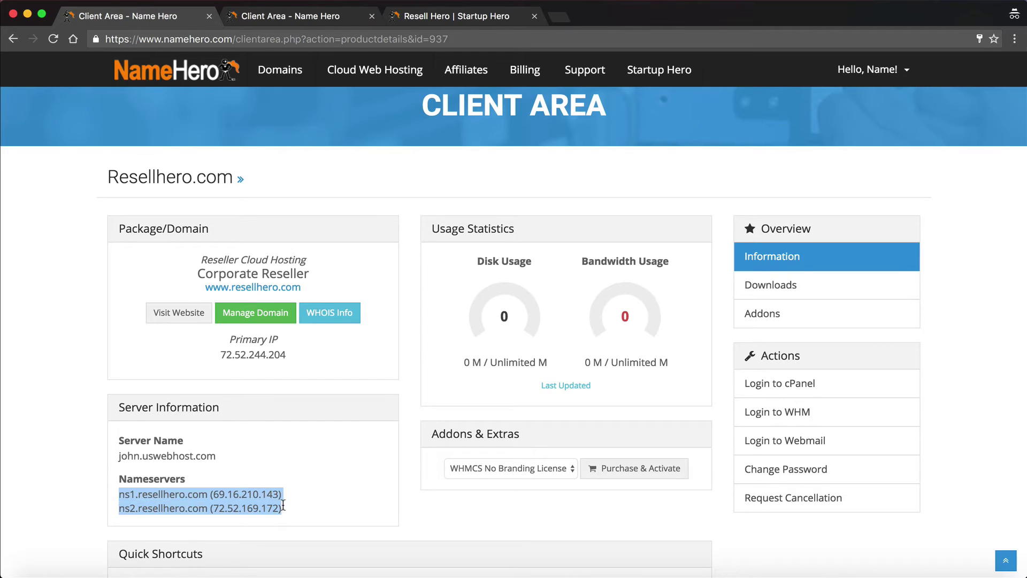
left_click(284, 505)
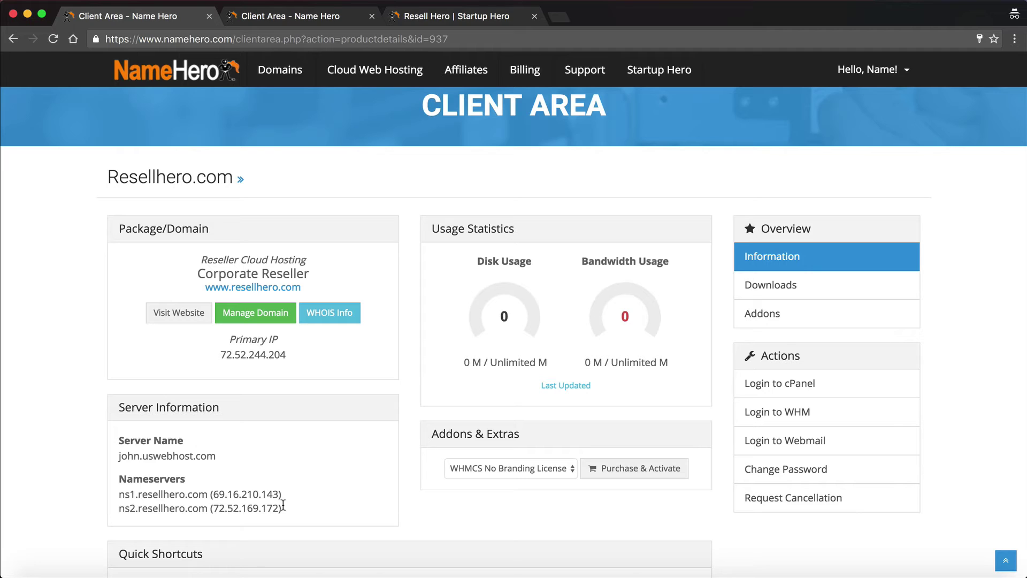
left_click(436, 15)
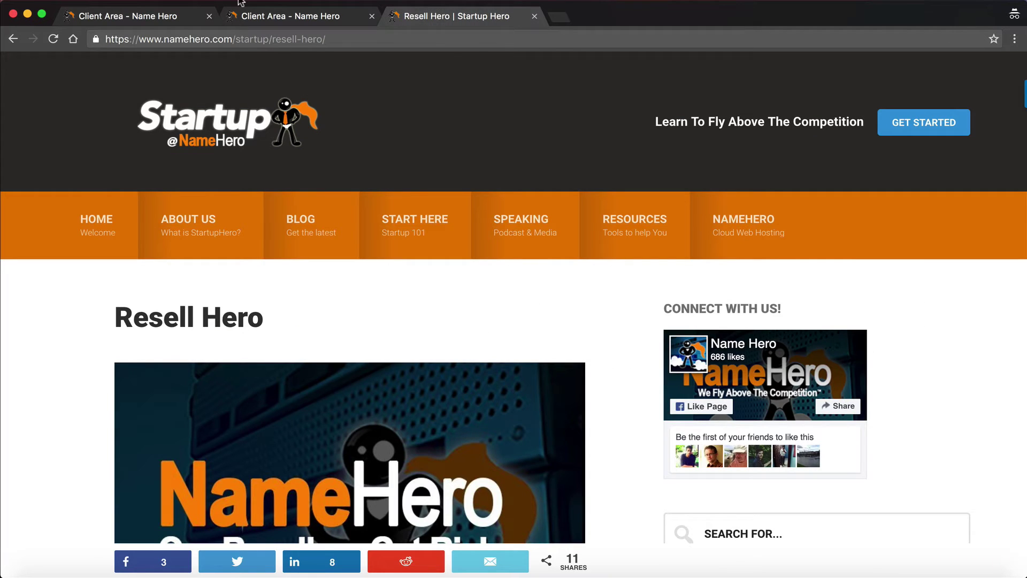
left_click(166, 17)
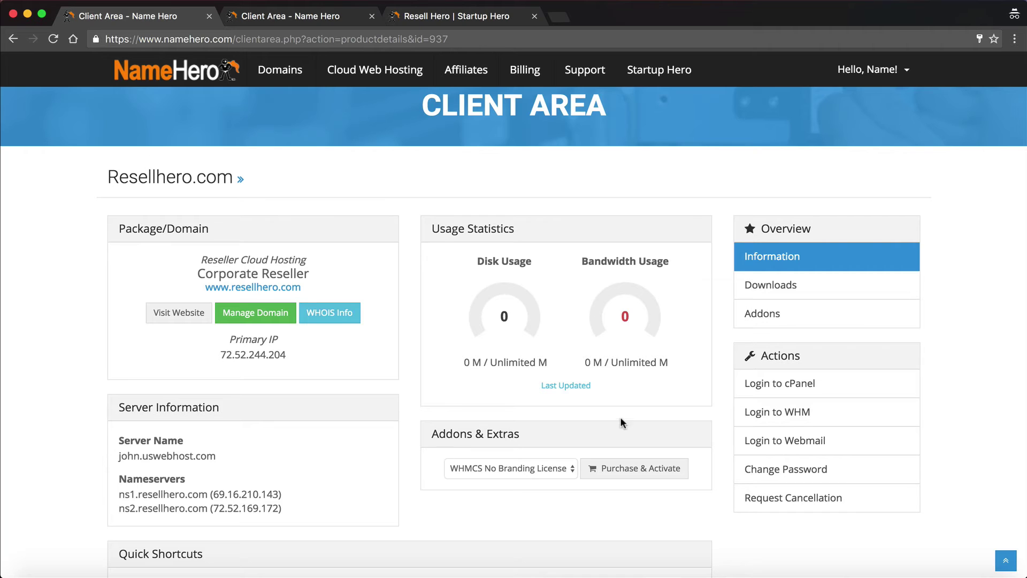
Log into the resellhero.com cPanel, dismiss the User Manager tour, and scroll to Softaculous Apps Installer
left_click(776, 396)
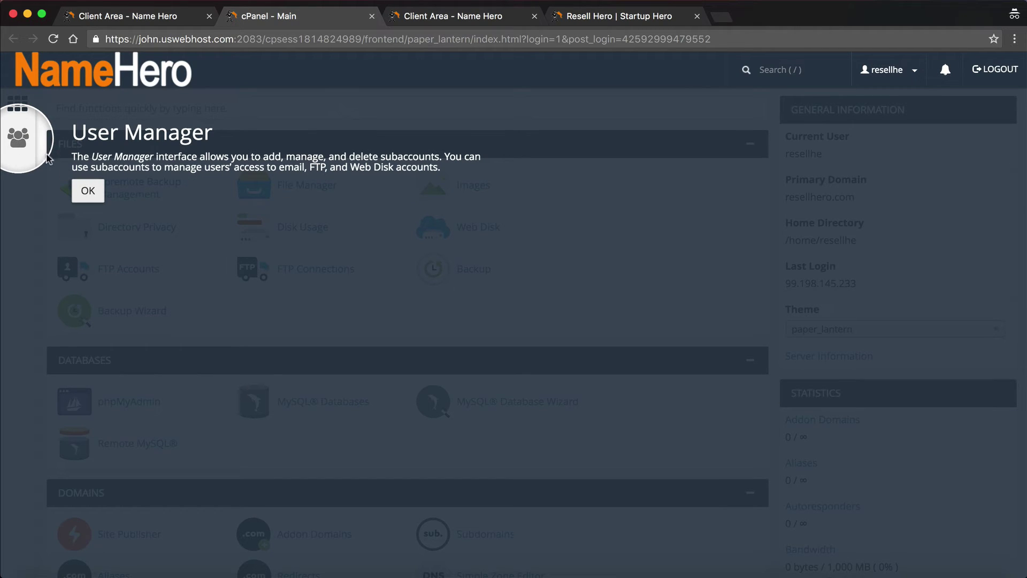
left_click(87, 191)
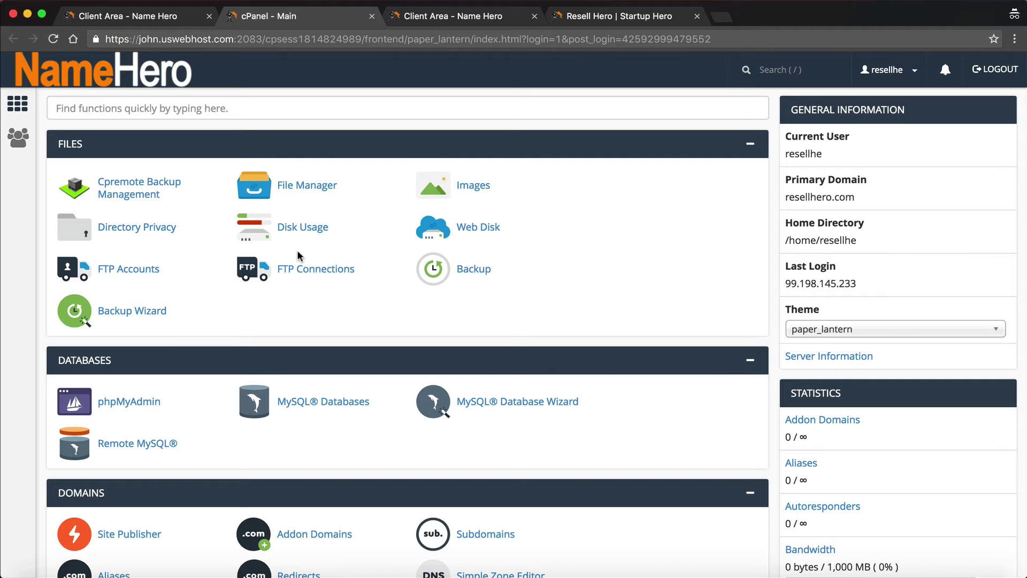
scroll(298, 256, "down", 20)
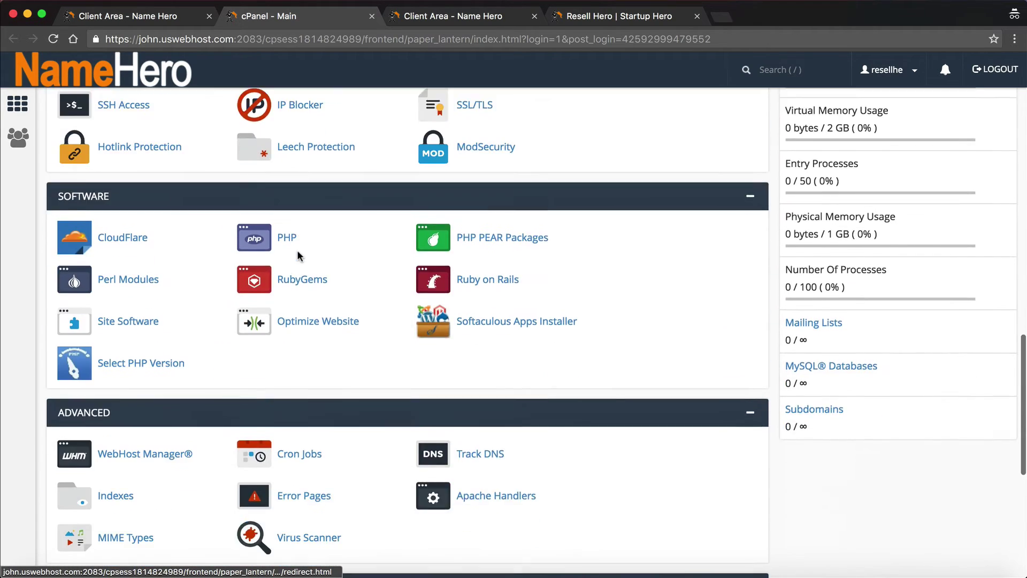
scroll(298, 256, "down", 10)
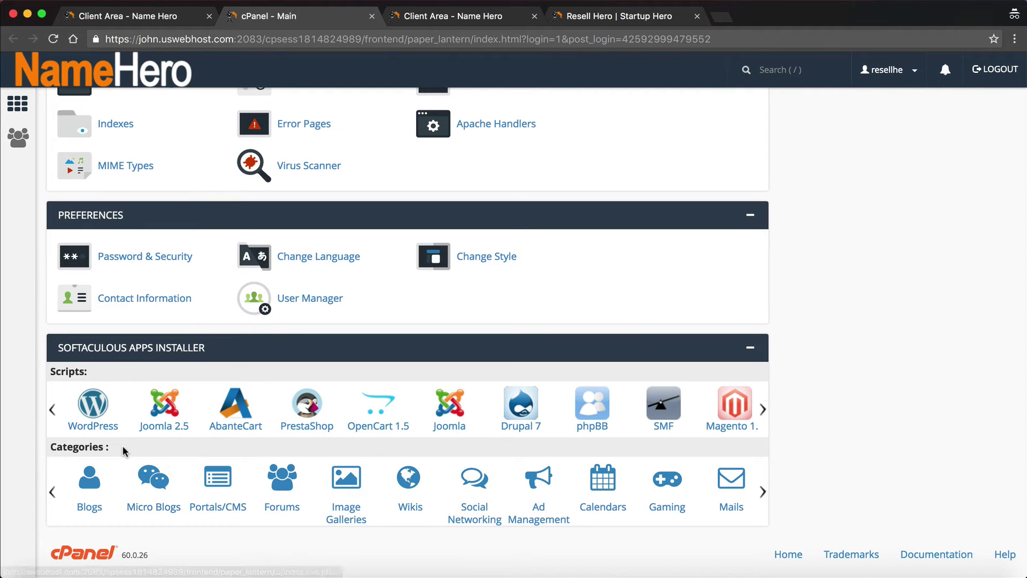
Find WHMCS by searching 'whmc' in Softaculous and start a new WHMCS installation
left_click(213, 512)
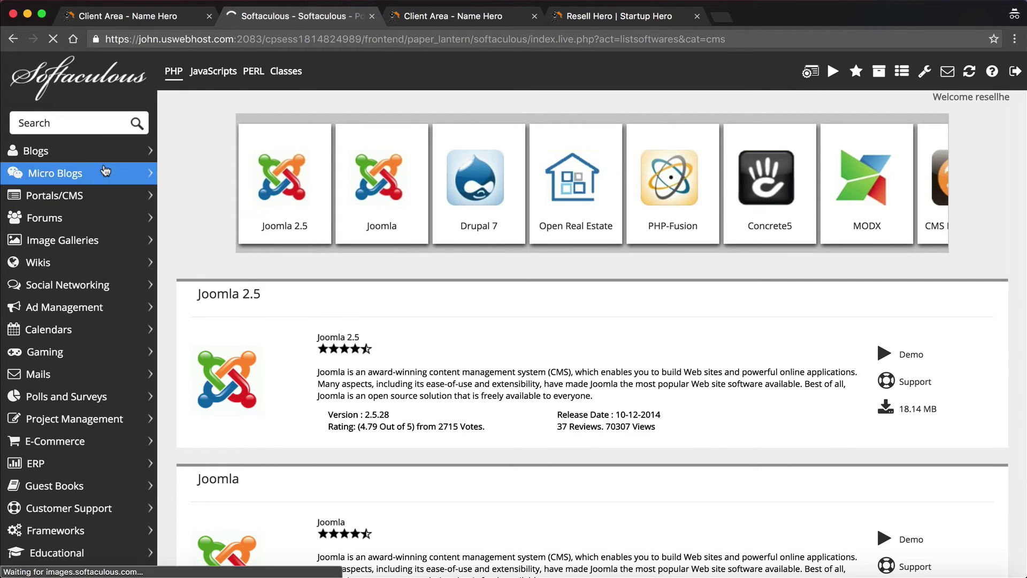
left_click(76, 124)
type("wh")
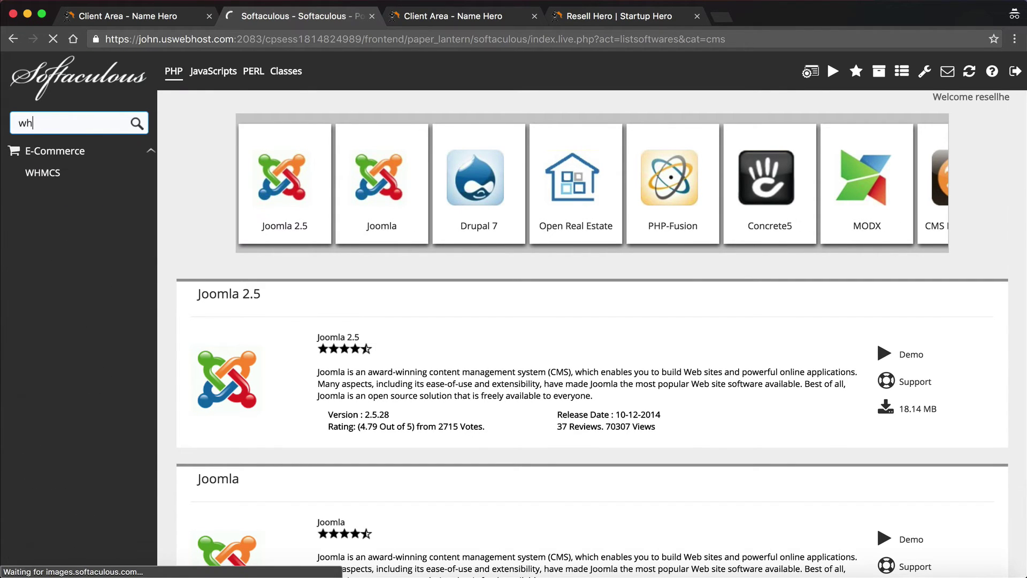
type("mc")
left_click(70, 174)
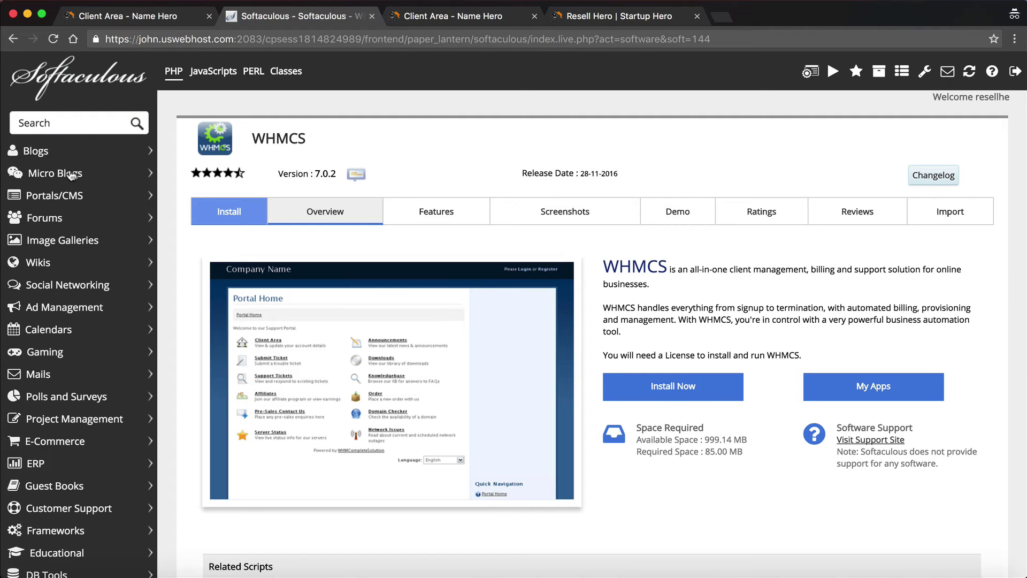
left_click(691, 387)
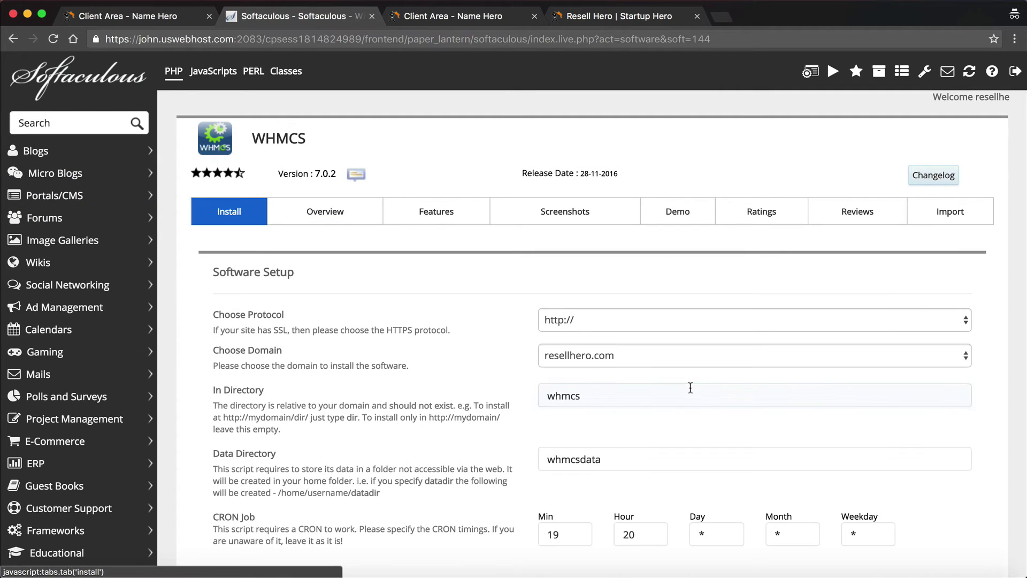
left_click(637, 316)
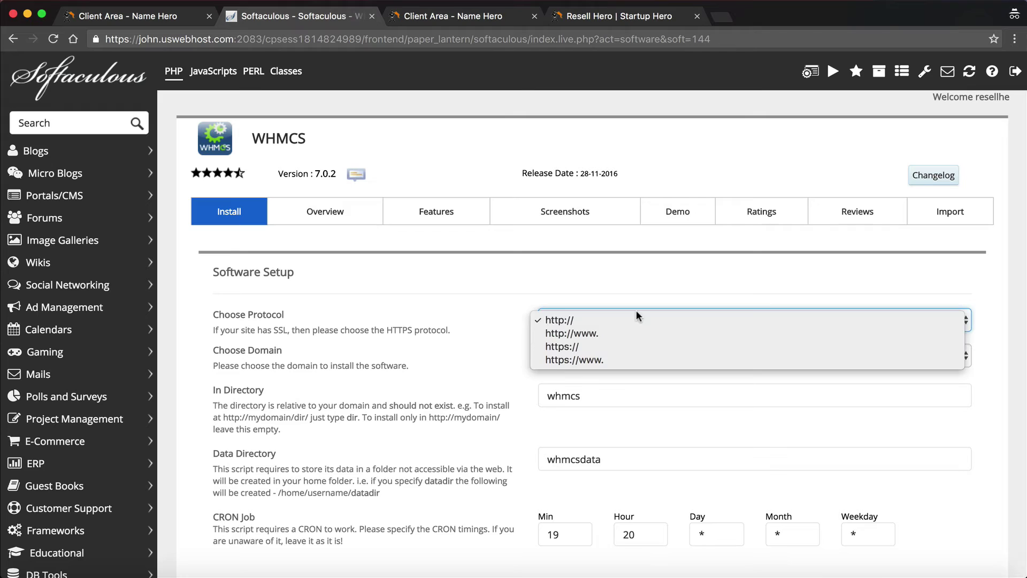
left_click(617, 332)
left_click(605, 321)
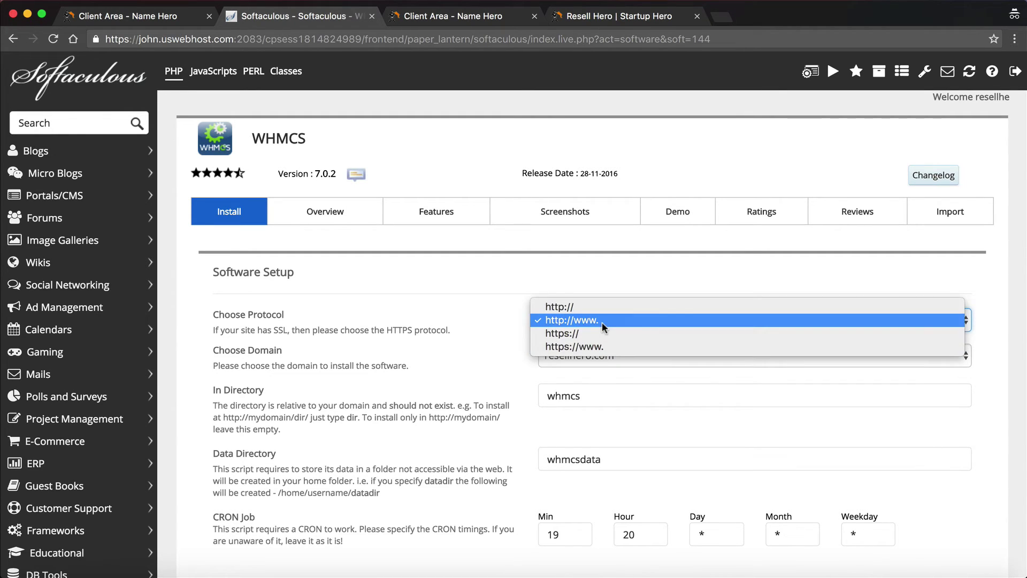
left_click(602, 321)
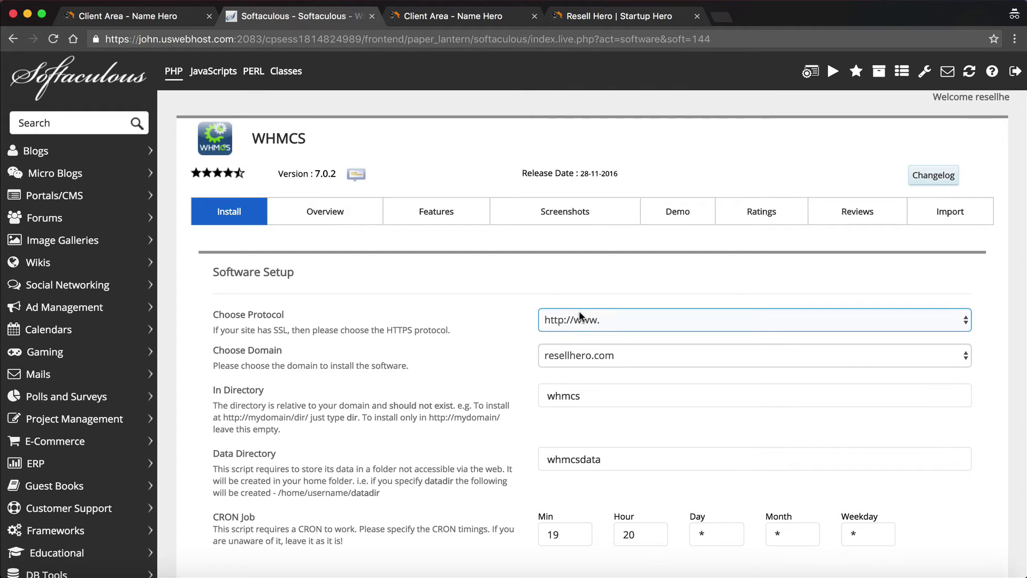
left_click(474, 290)
scroll(474, 290, "down", 3)
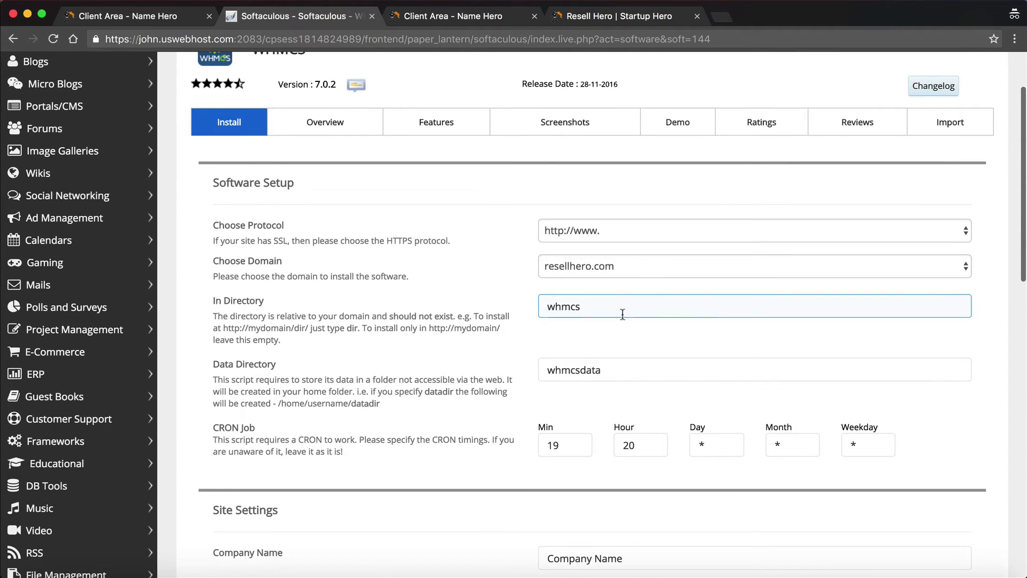
Empty the whmcs install directory so WHMCS installs at the root, keeping data directory whmcsdata
left_click_drag(619, 308, 522, 282)
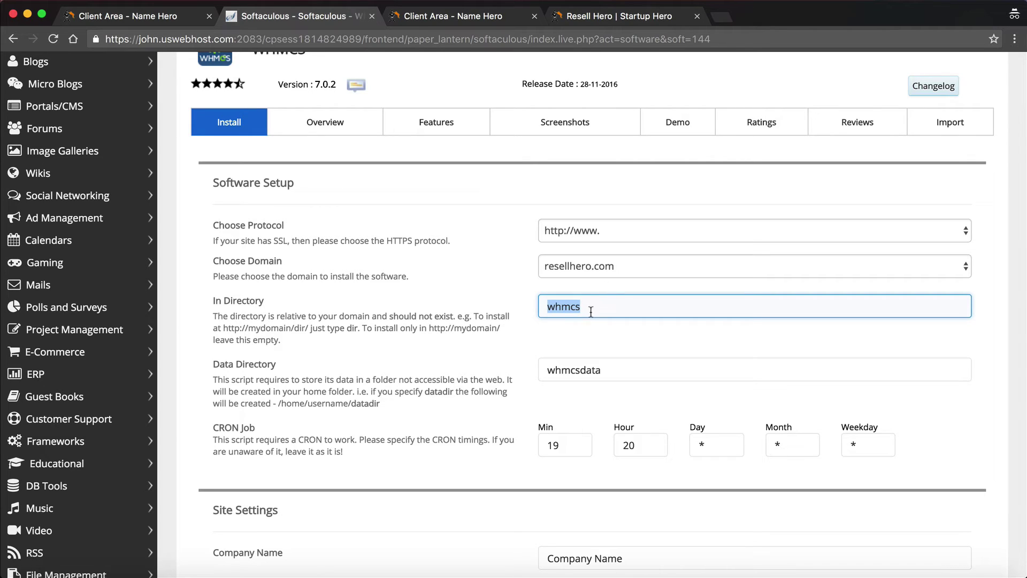
left_click_drag(598, 298, 505, 307)
left_click(575, 304)
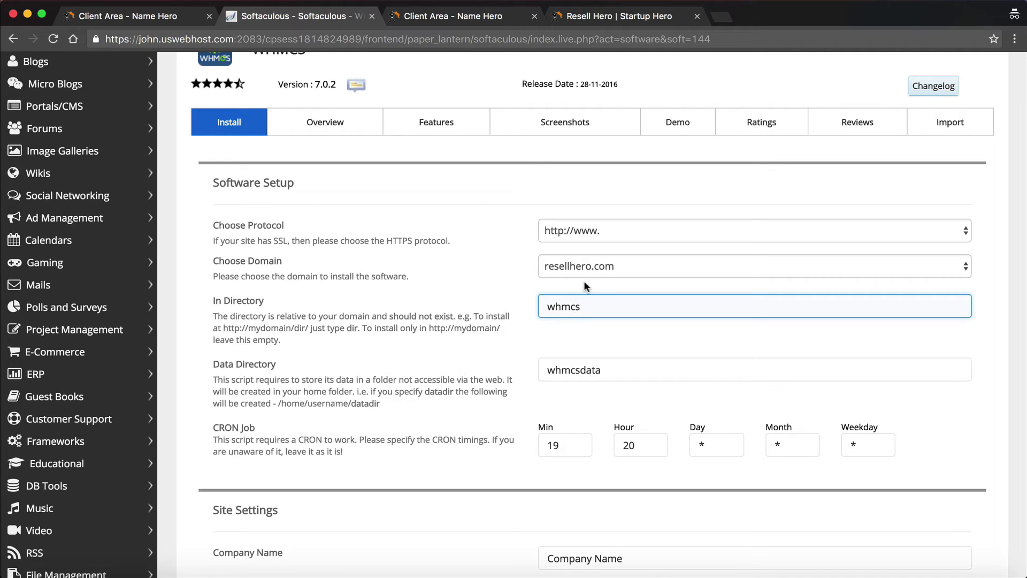
scroll(586, 268, "up", 2)
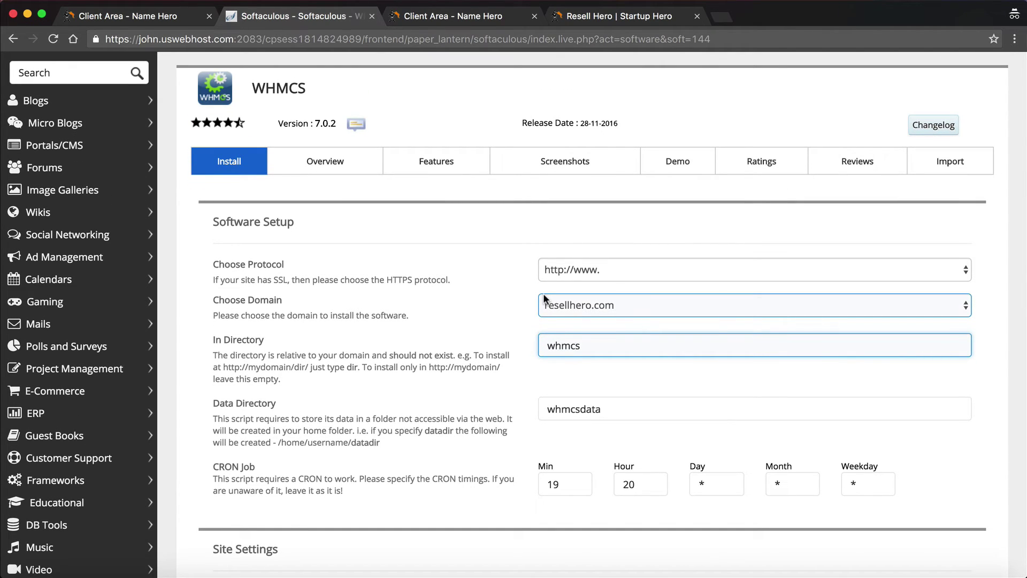
double_click(606, 353)
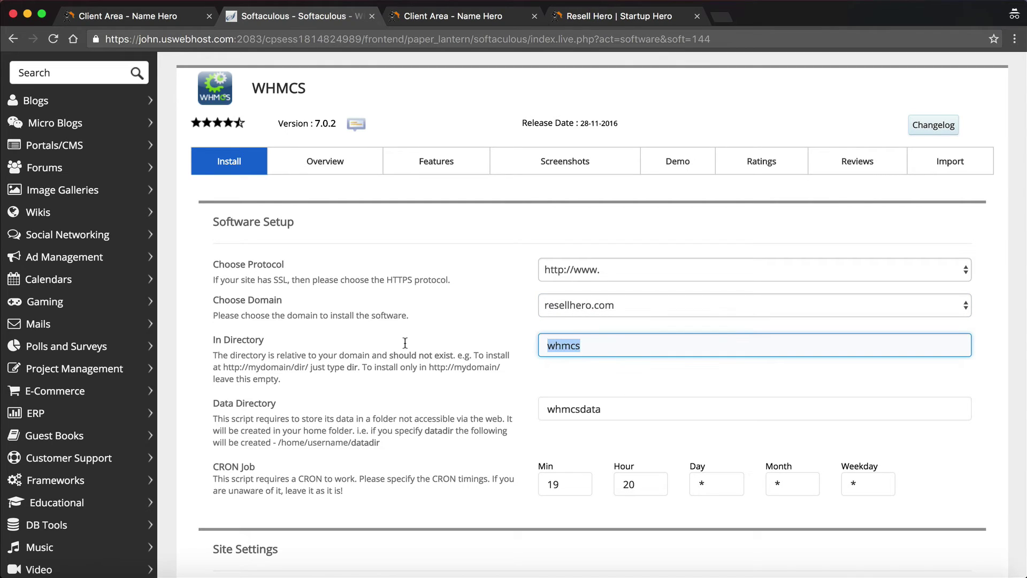
key("BackSpace")
left_click(587, 366)
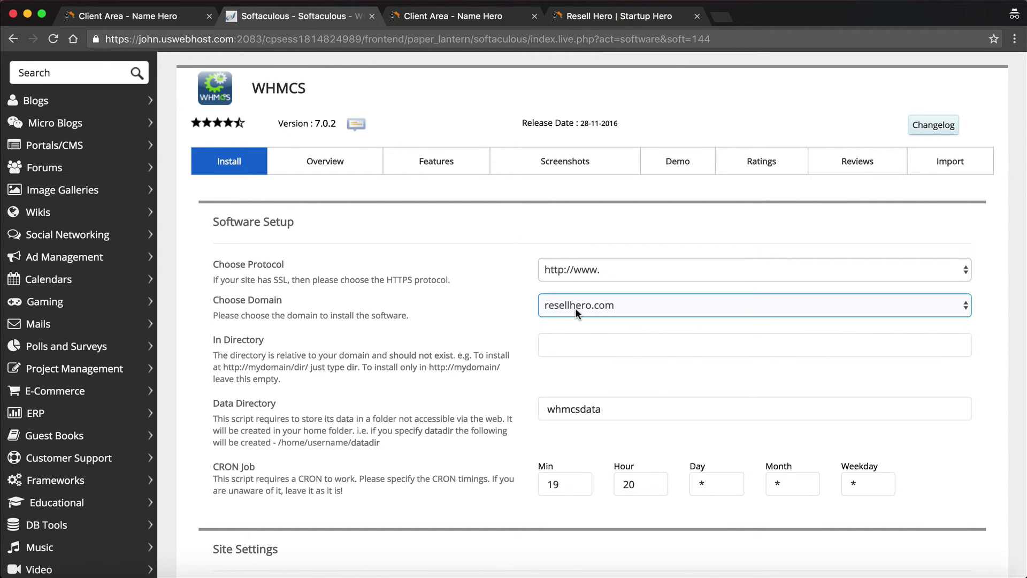
left_click(578, 346)
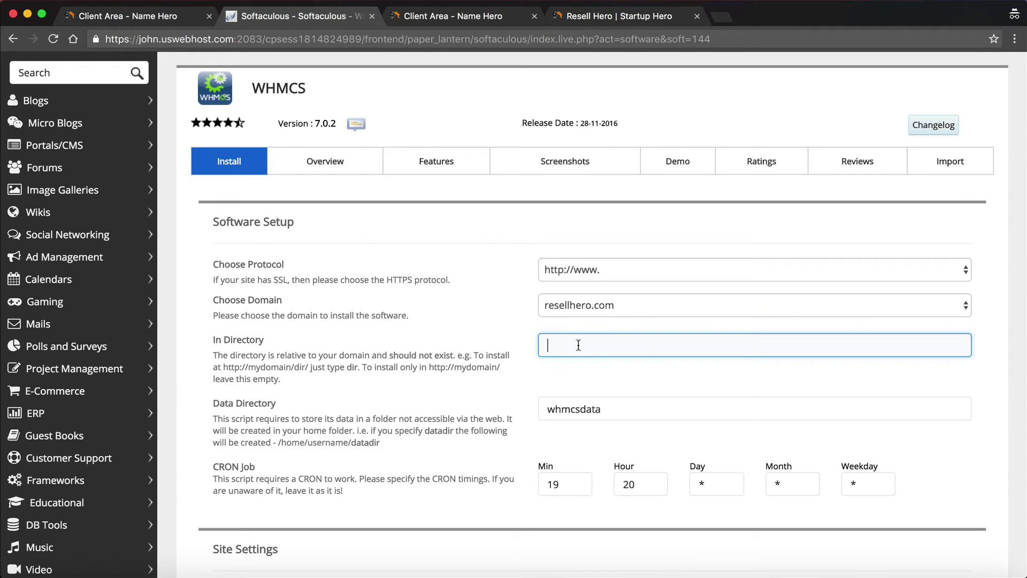
scroll(563, 378, "down", 1)
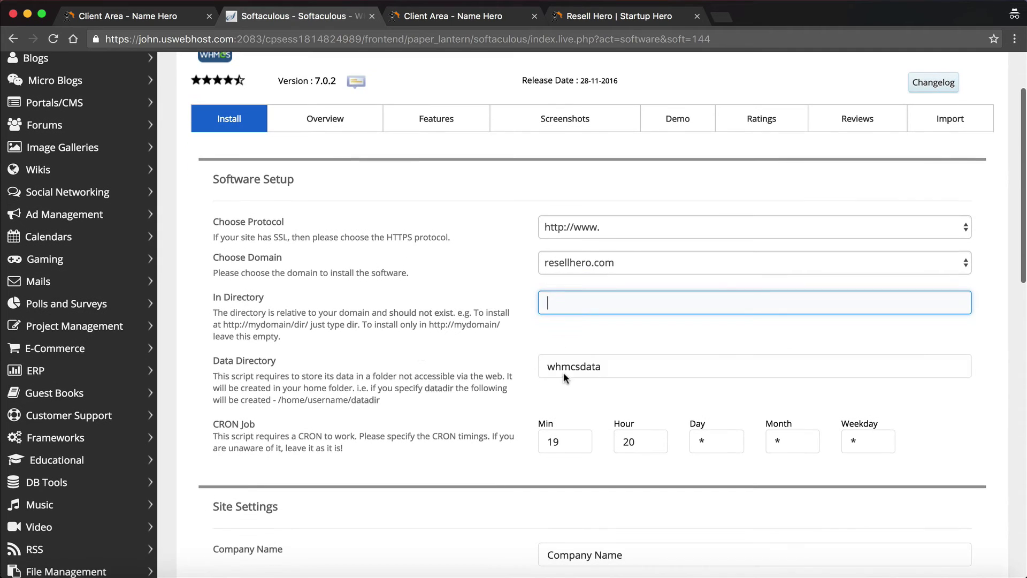
left_click(610, 371)
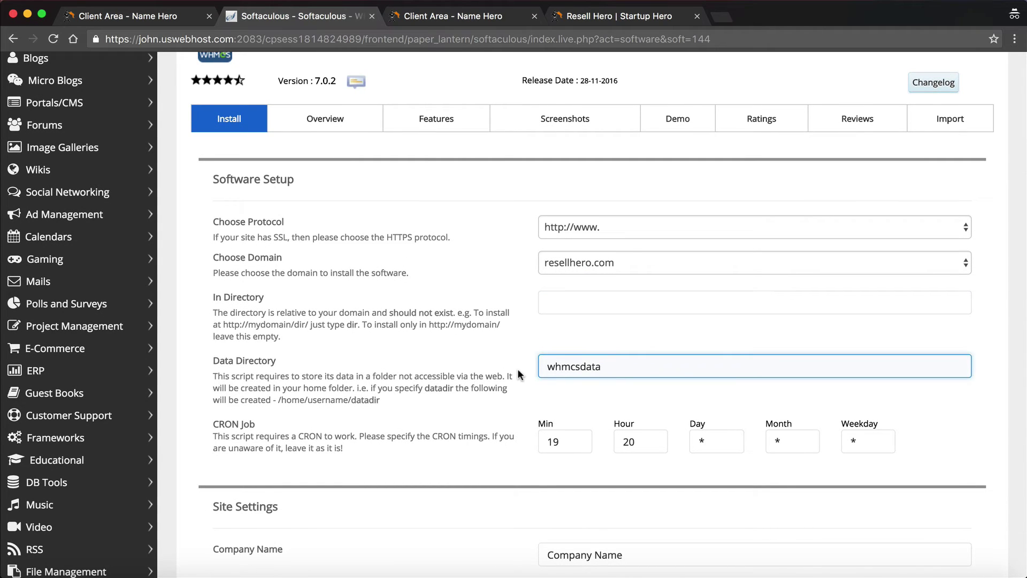
scroll(518, 368, "down", 3)
Replace the default company name with Resell Hero
scroll(588, 342, "down", 3)
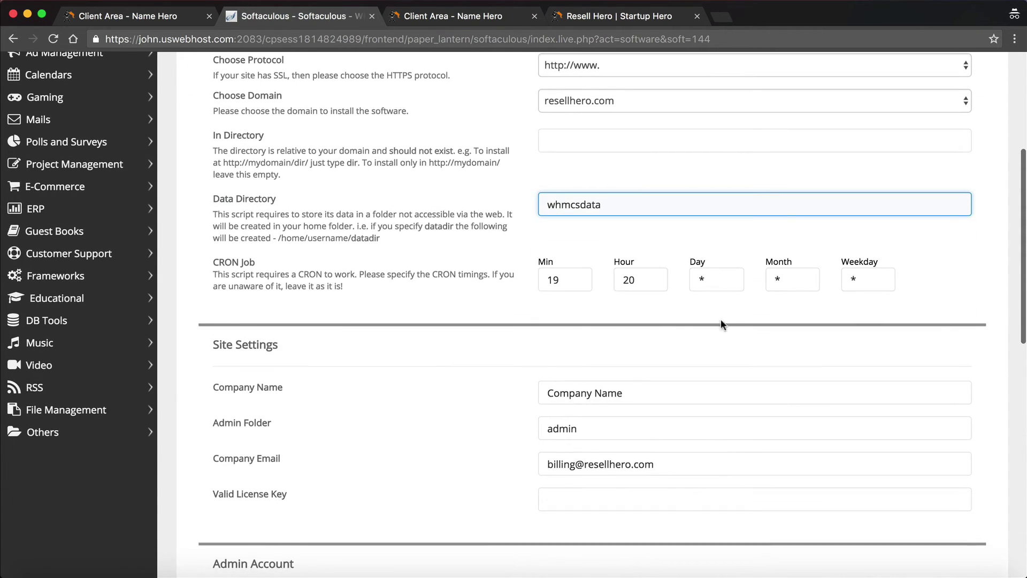
left_click(697, 351)
triple_click(697, 351)
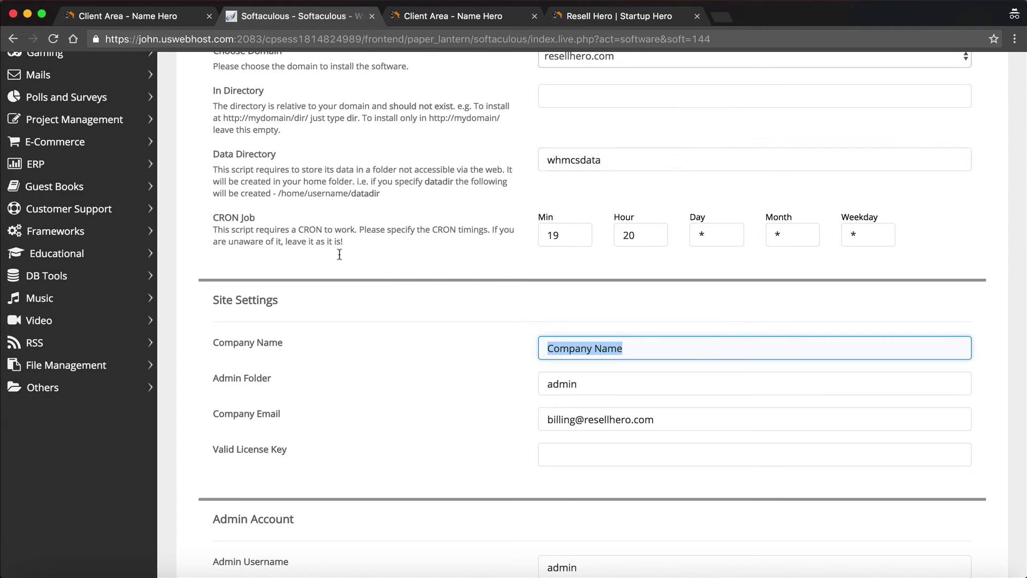
type("Rese")
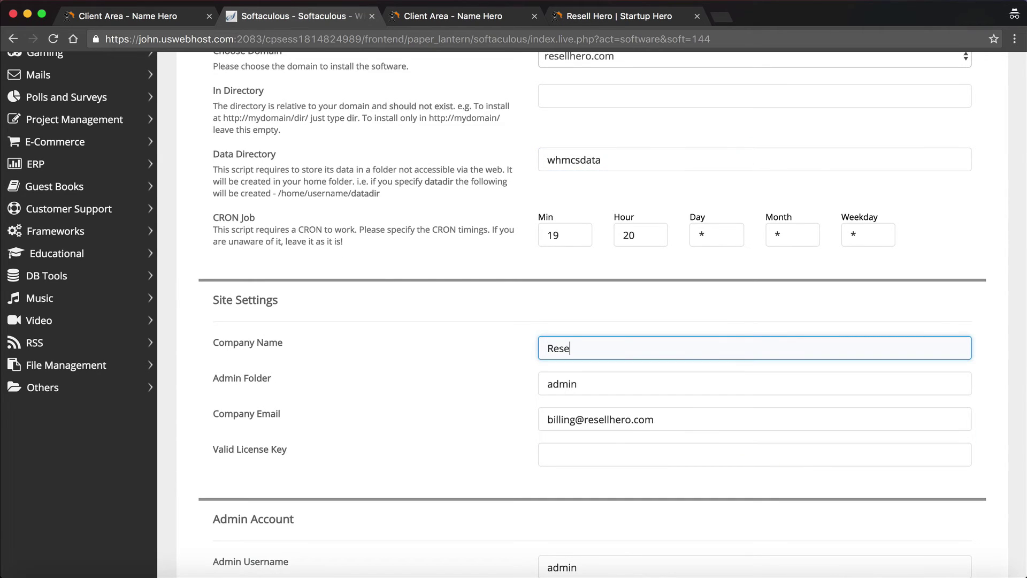
type("ll Hero")
key("Tab")
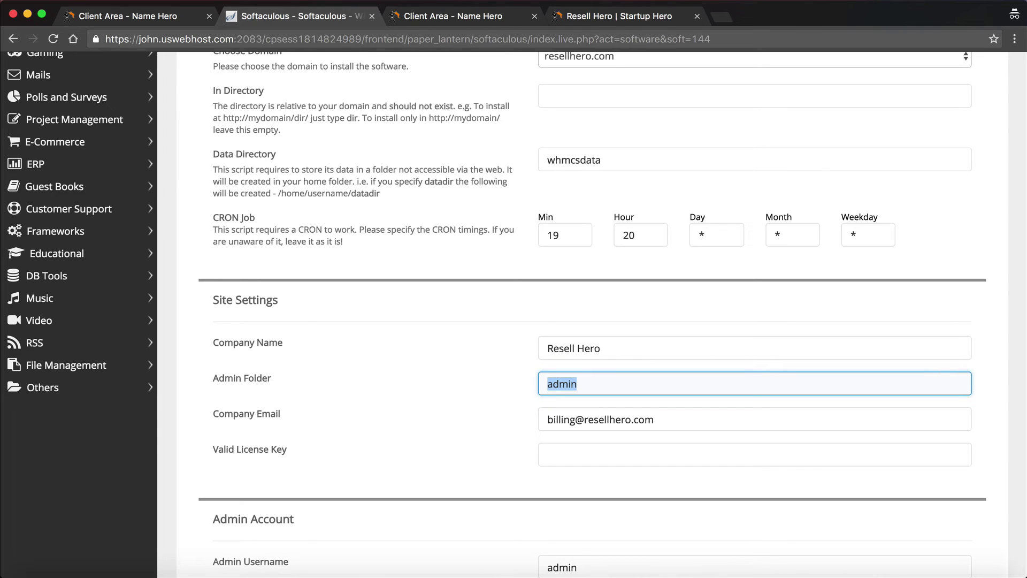
Set the admin folder name to 1adminnh2
type("1ADMIN")
key("BackSpace")
key("BackSpace")
key("BackSpace")
key("BackSpace")
key("BackSpace")
type("adminfo")
key("BackSpace")
key("BackSpace")
type("nh2")
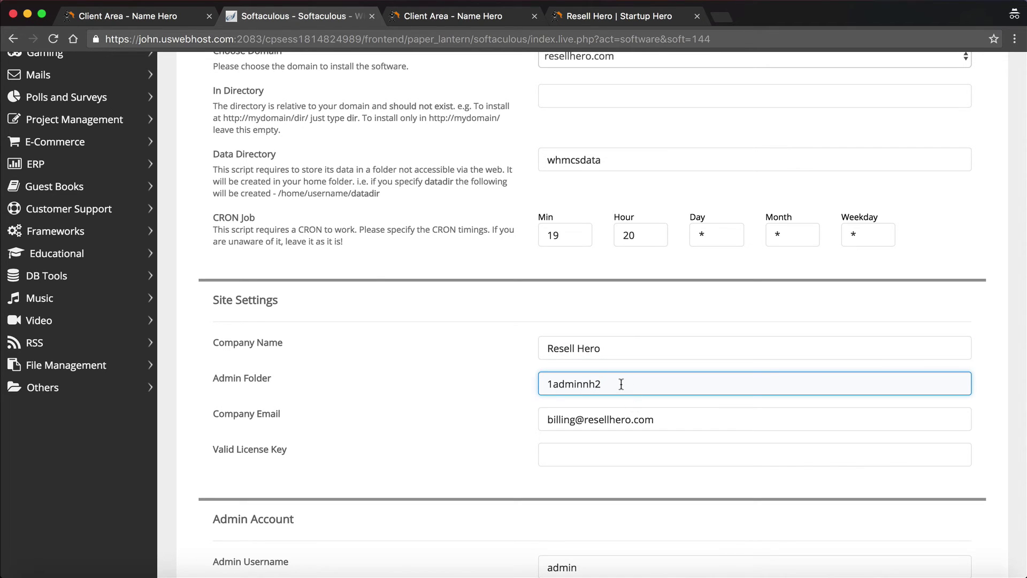
left_click_drag(619, 384, 496, 371)
left_click(495, 371)
left_click(636, 380)
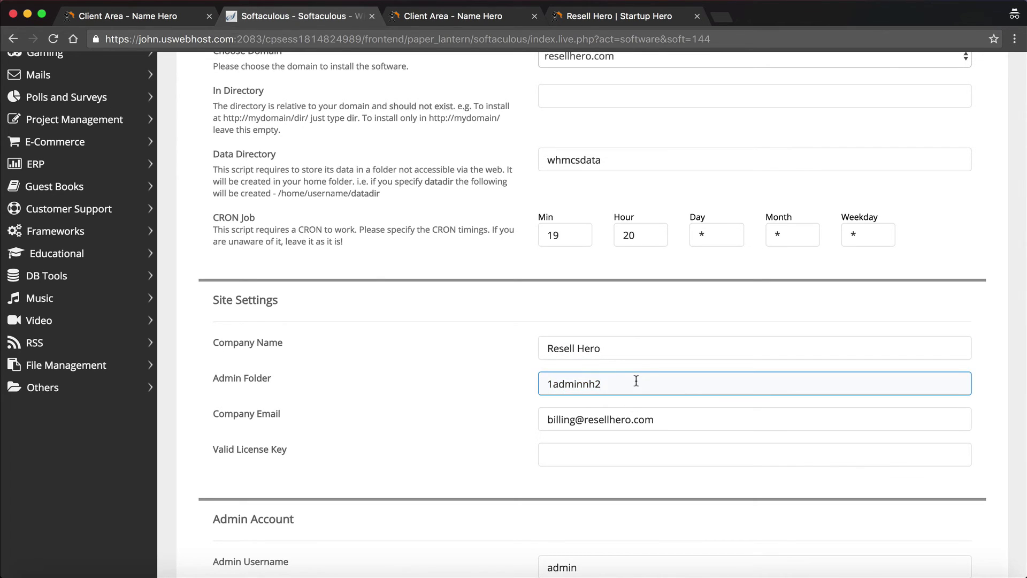
Review the company billing email and move on to the License Key field
scroll(635, 379, "down", 2)
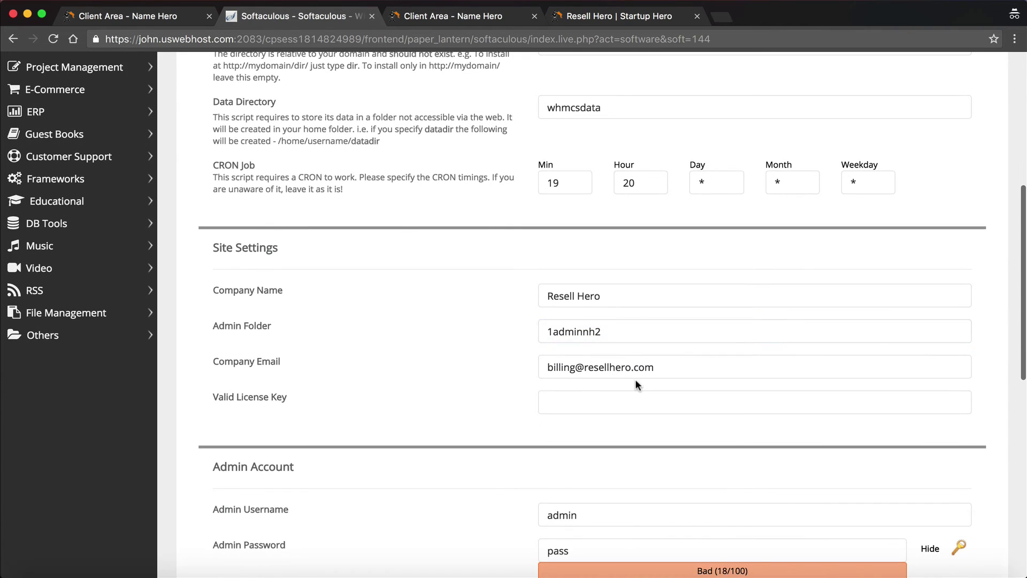
left_click(683, 373)
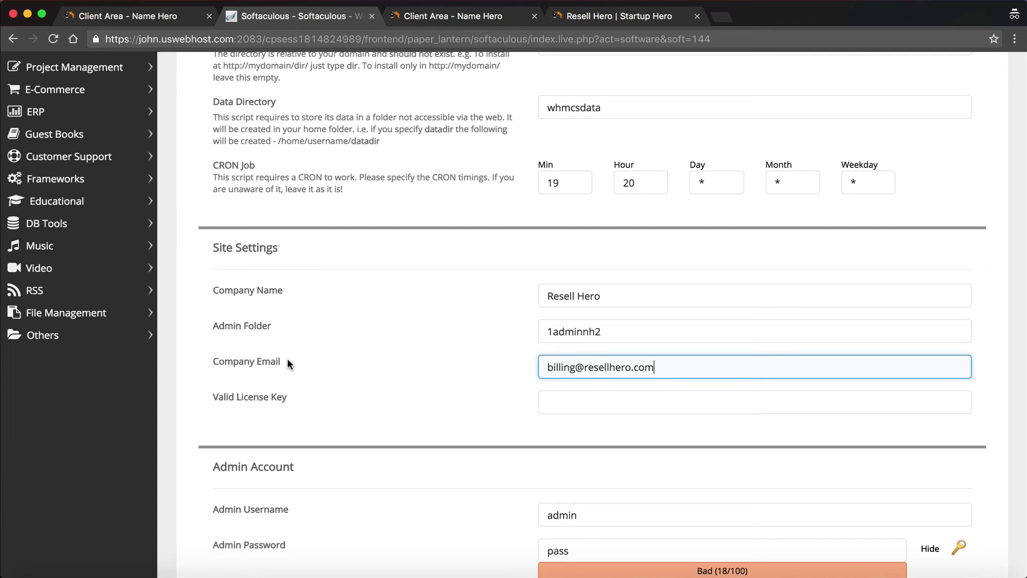
scroll(396, 378, "down", 1)
key("Tab")
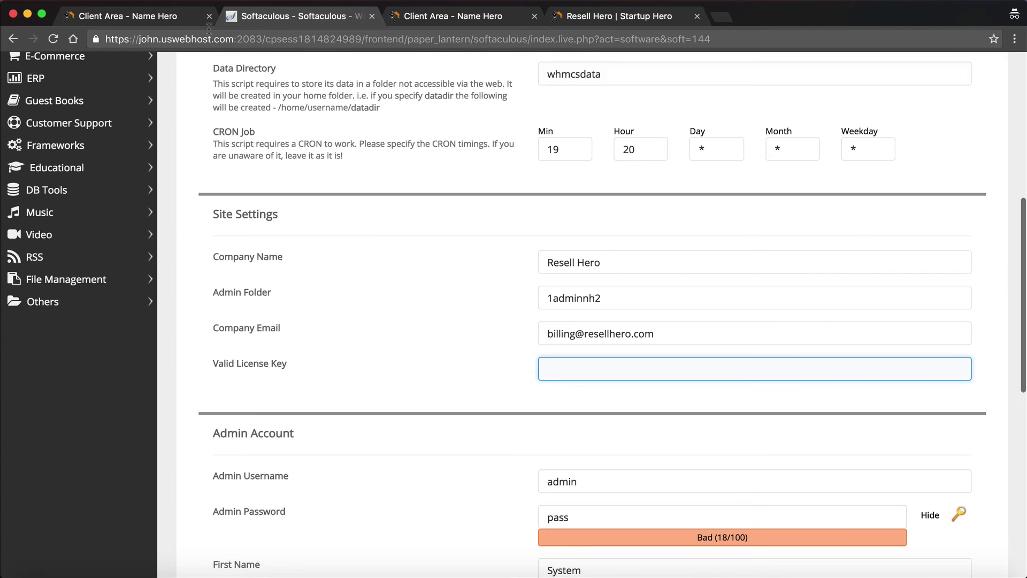
Copy the leased WHMCS No Branding license key from Client Area addons into Valid License Key
left_click(187, 16)
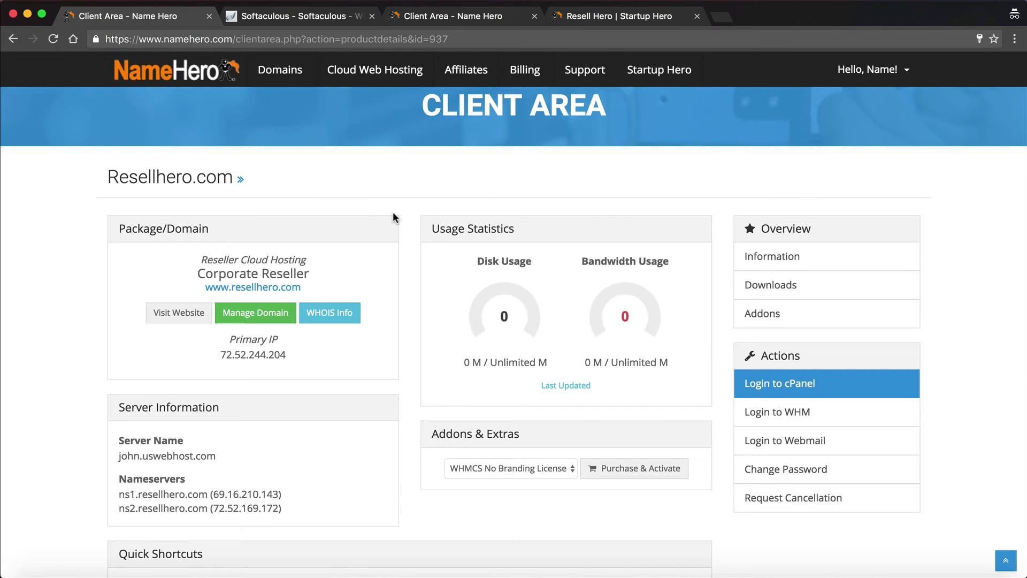
left_click(765, 317)
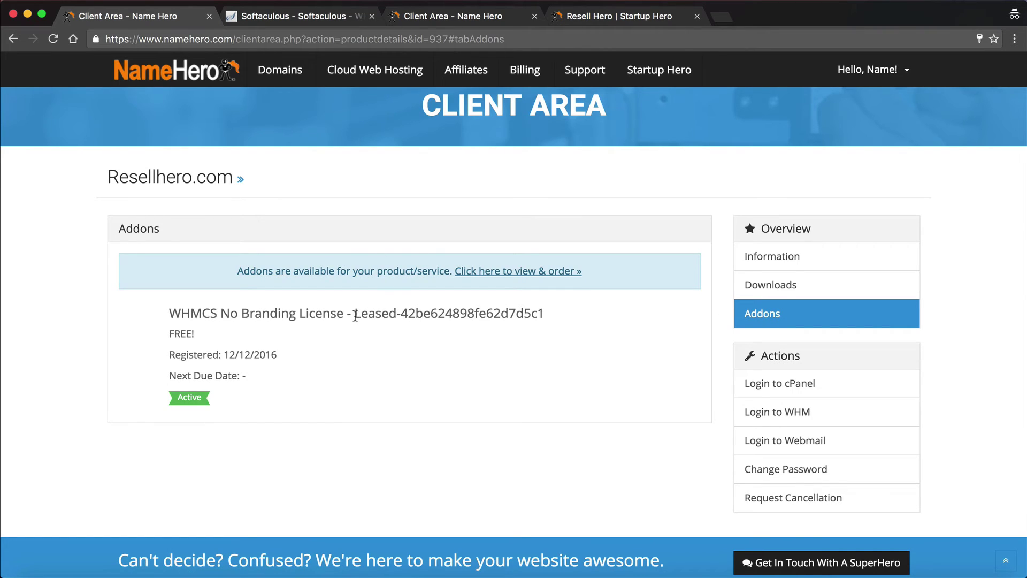
left_click_drag(354, 316, 543, 311)
key("super+c")
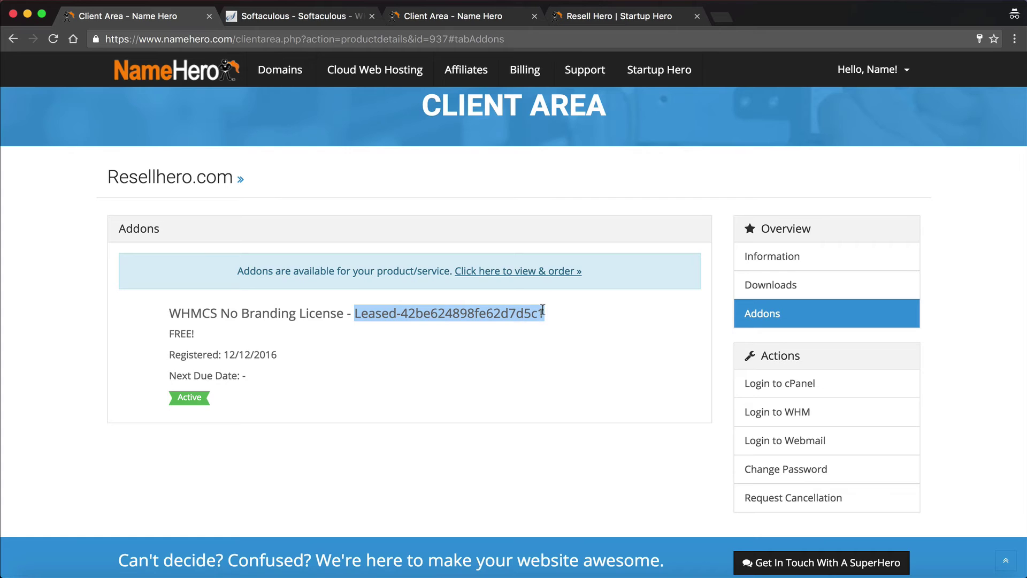
left_click(329, 17)
key("super+v")
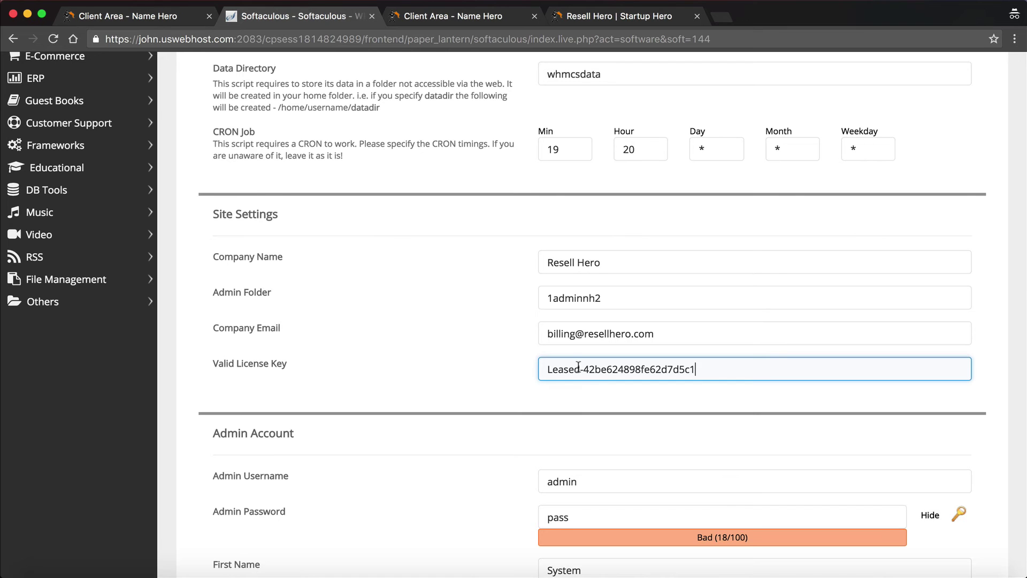
Change the WHMCS admin username to resellhero
scroll(579, 367, "down", 3)
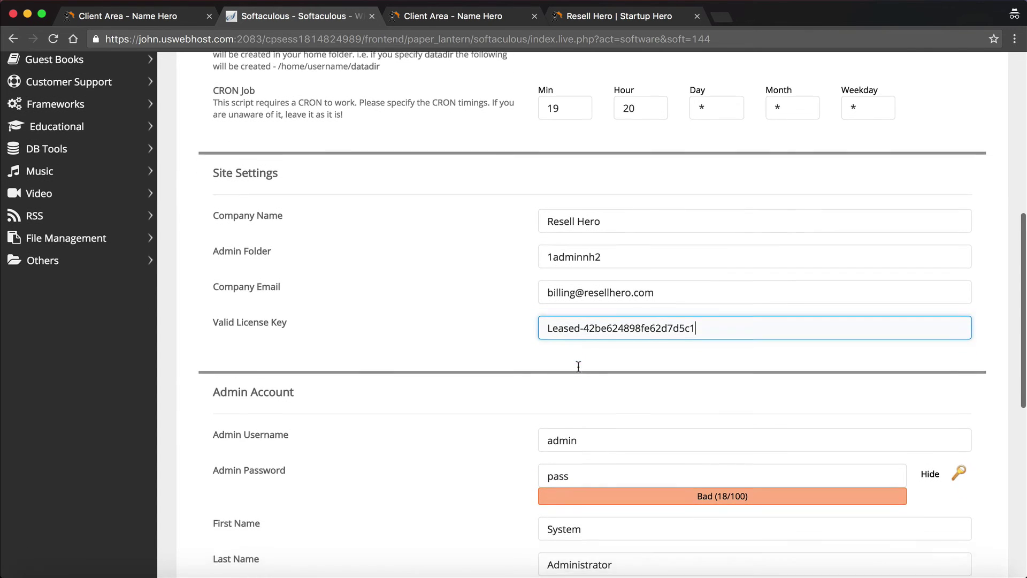
scroll(577, 367, "down", 2)
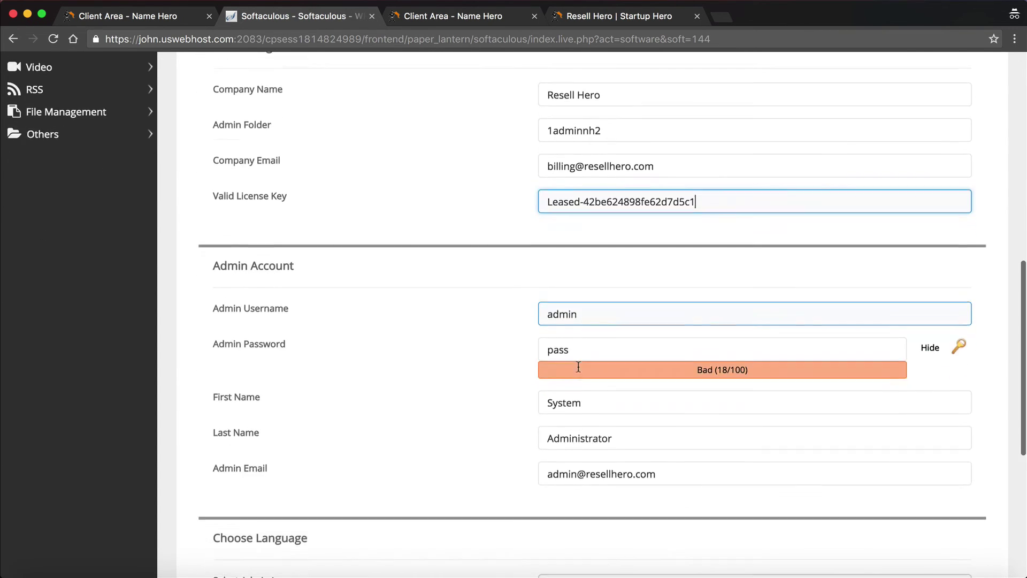
left_click(593, 308)
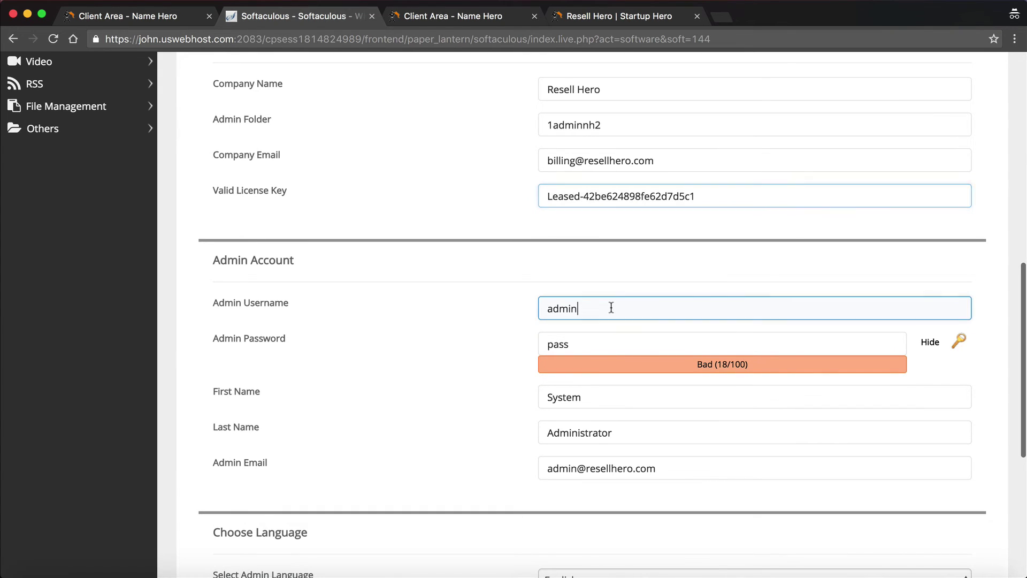
double_click(590, 307)
type("resel")
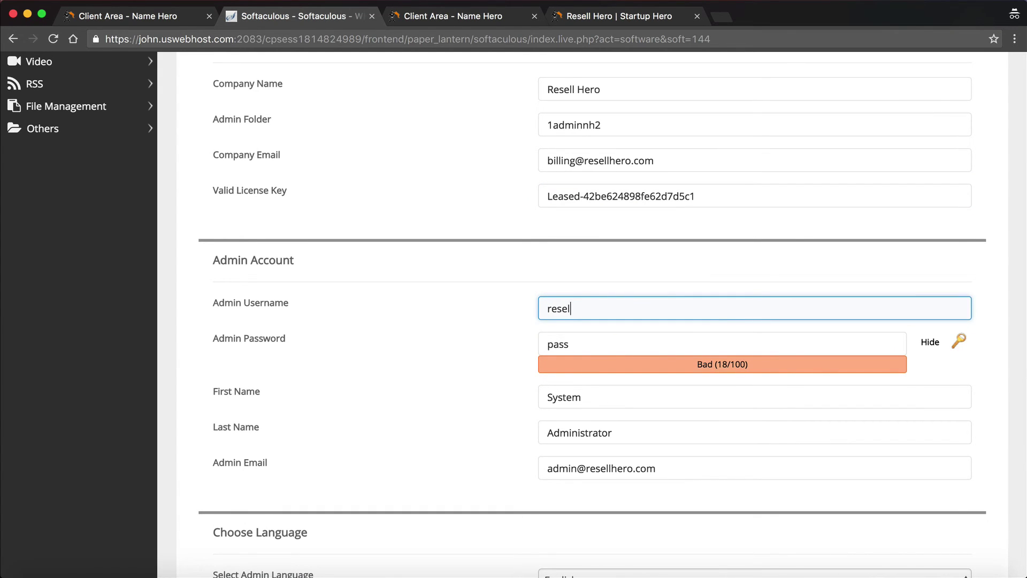
type("lhero")
Generate and copy a strong admin password, then go to the email installation details field
left_click(951, 340)
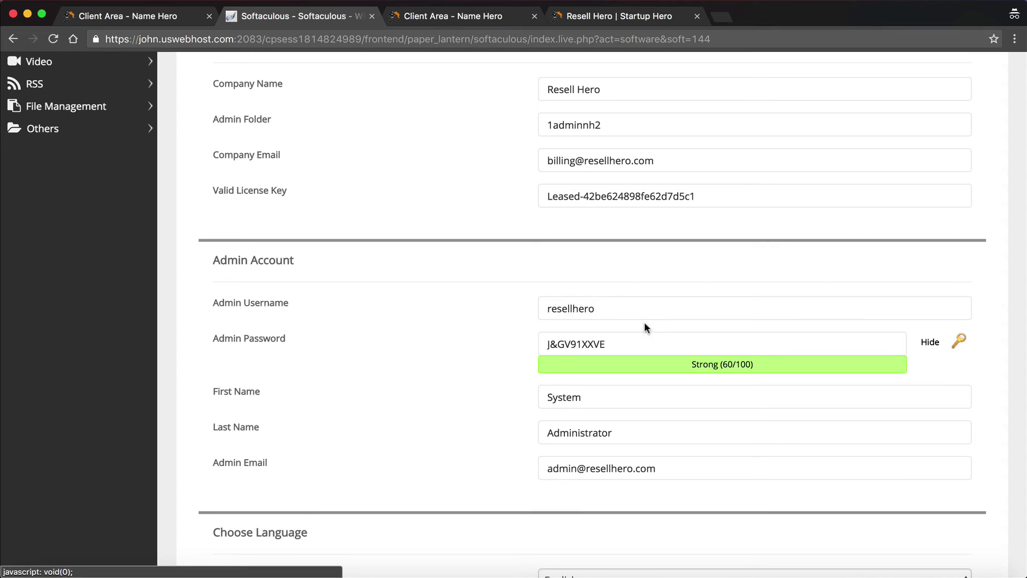
left_click_drag(620, 342, 500, 327)
scroll(563, 331, "down", 4)
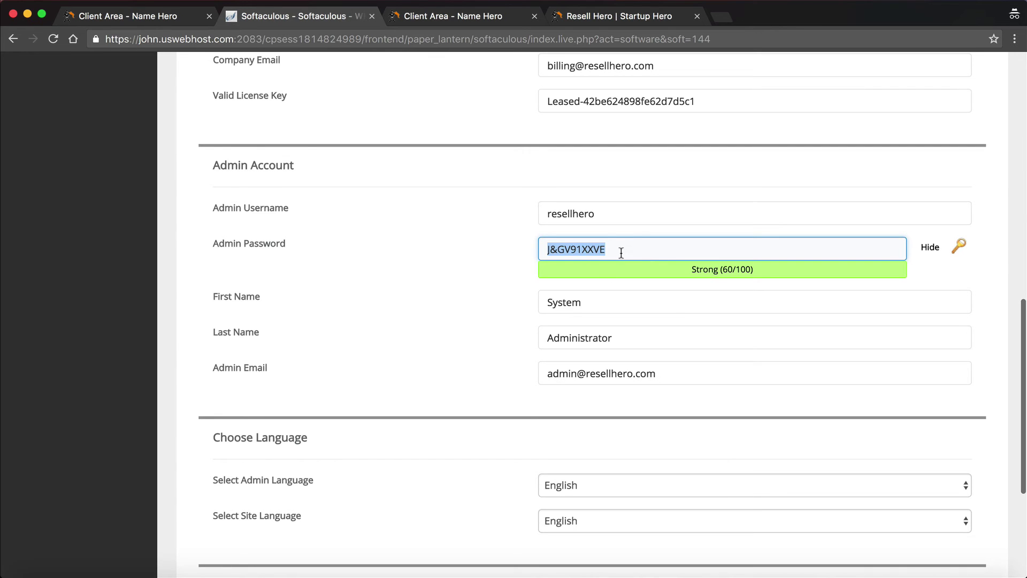
scroll(622, 253, "down", 9)
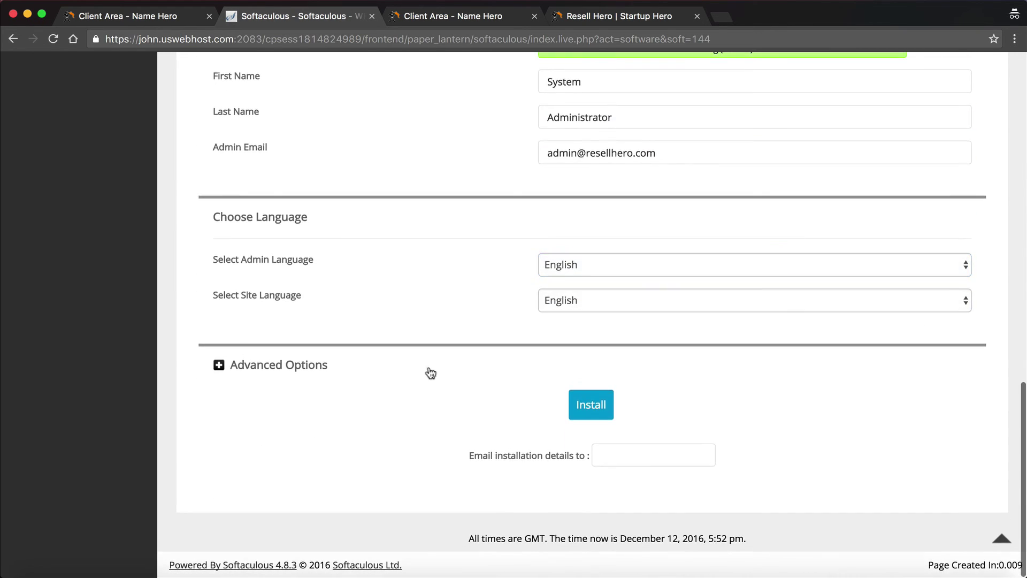
left_click(622, 453)
Start the WHMCS installation, enabling PHP 5.6.28 and reviewing the admin account fields
left_click(591, 405)
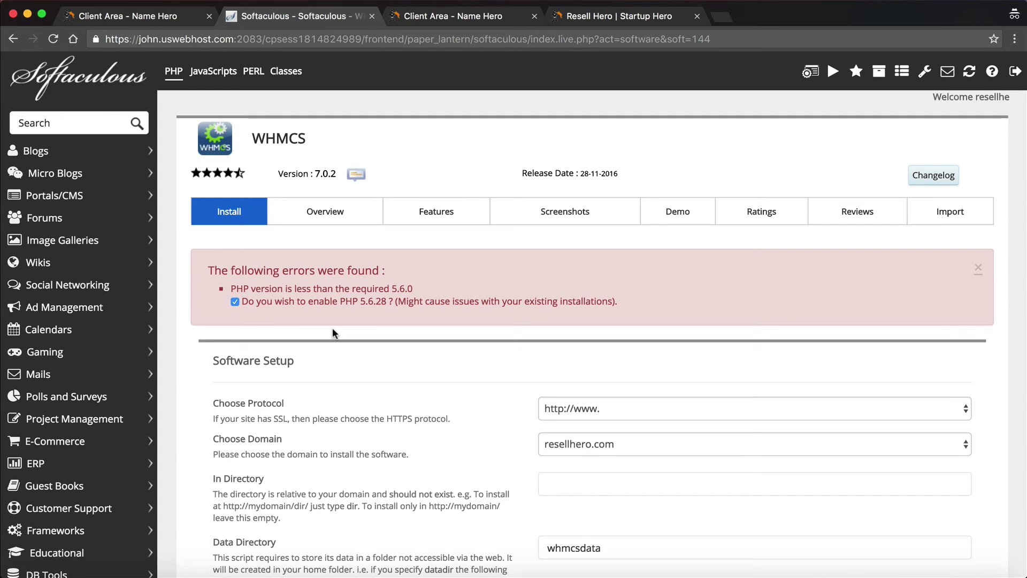
scroll(332, 329, "down", 3)
scroll(445, 305, "down", 15)
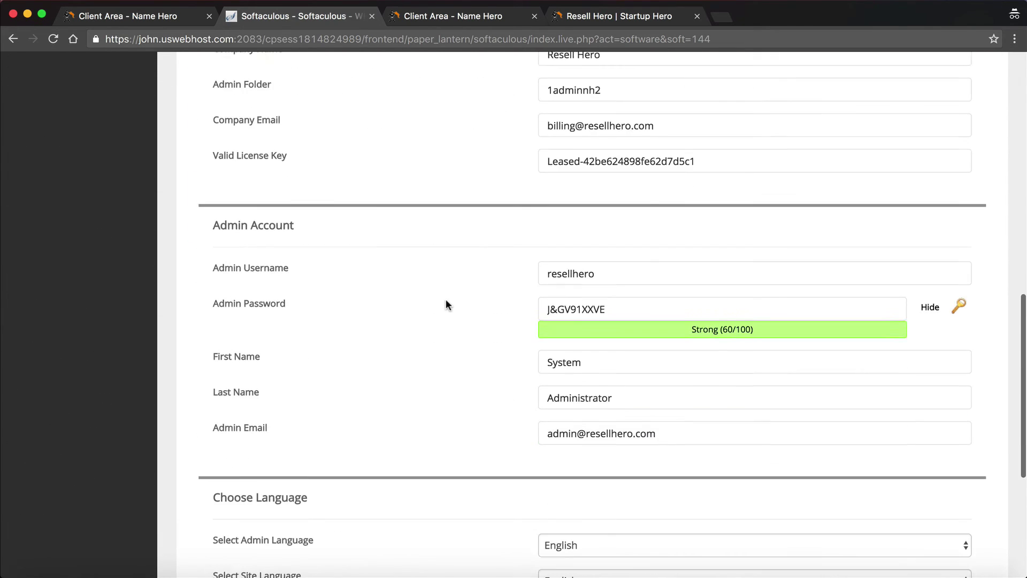
scroll(581, 479, "up", 5)
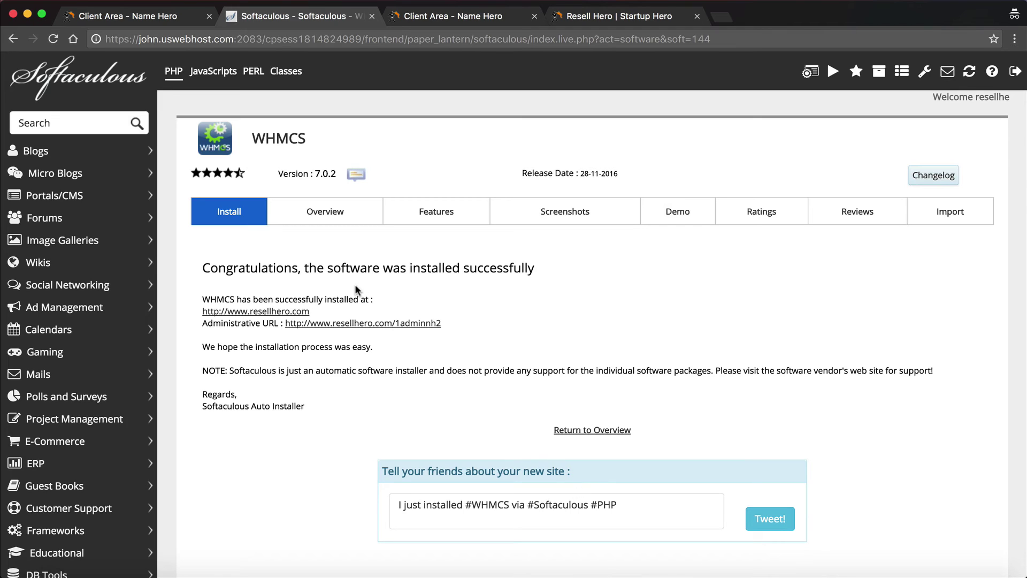
left_click(269, 312)
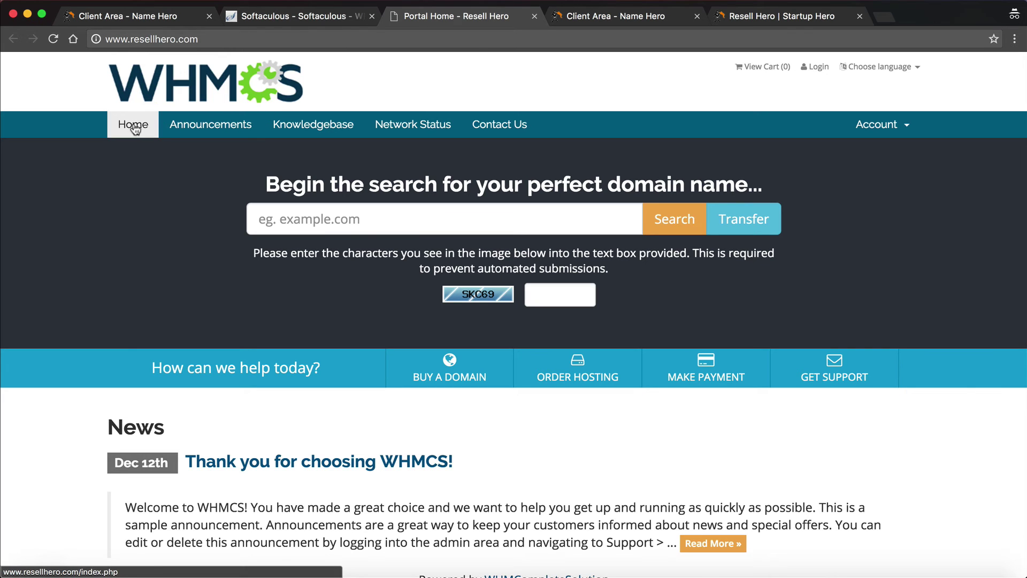
scroll(268, 171, "down", 3)
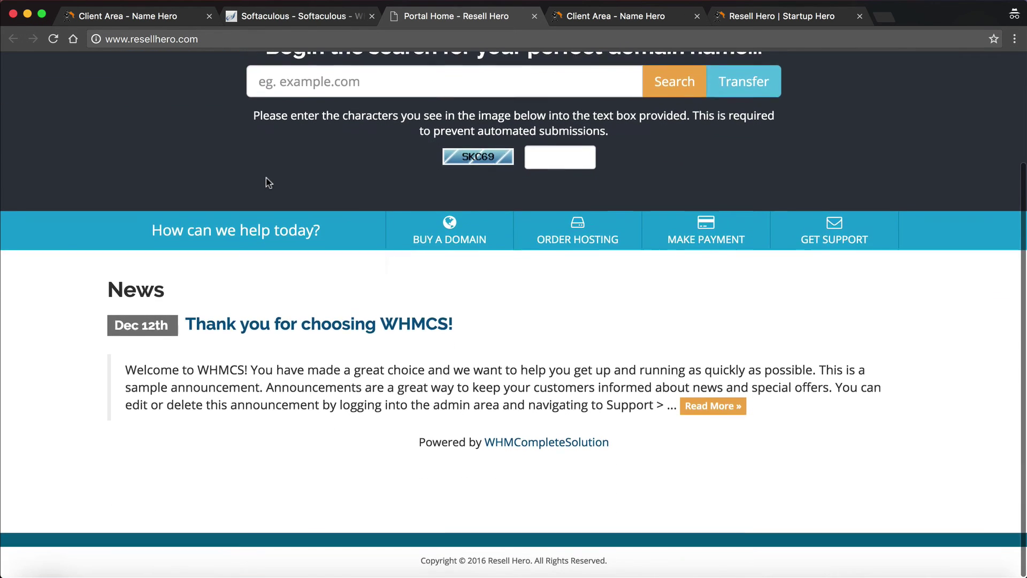
scroll(266, 181, "up", 2)
scroll(266, 182, "up", 2)
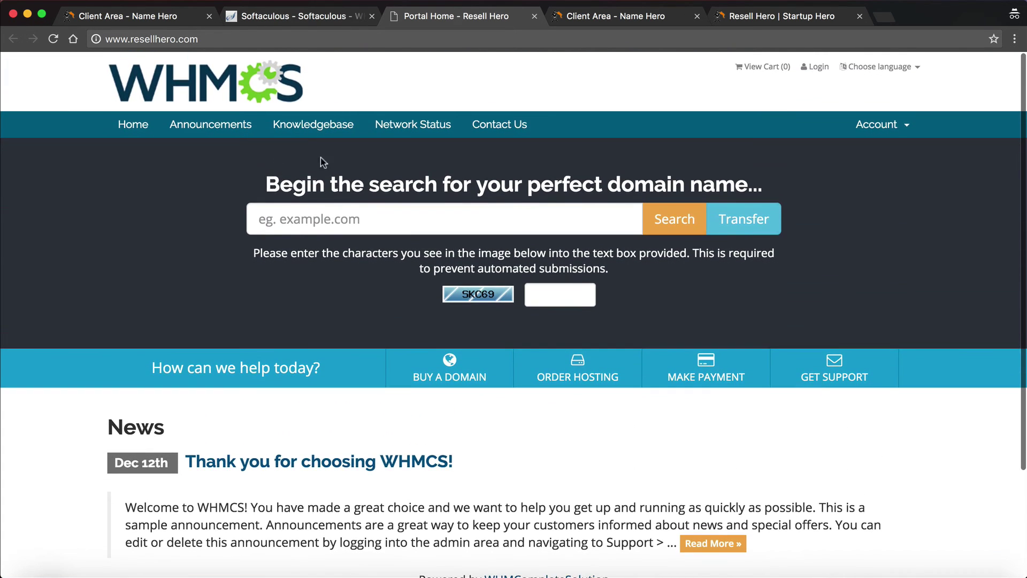
left_click(315, 226)
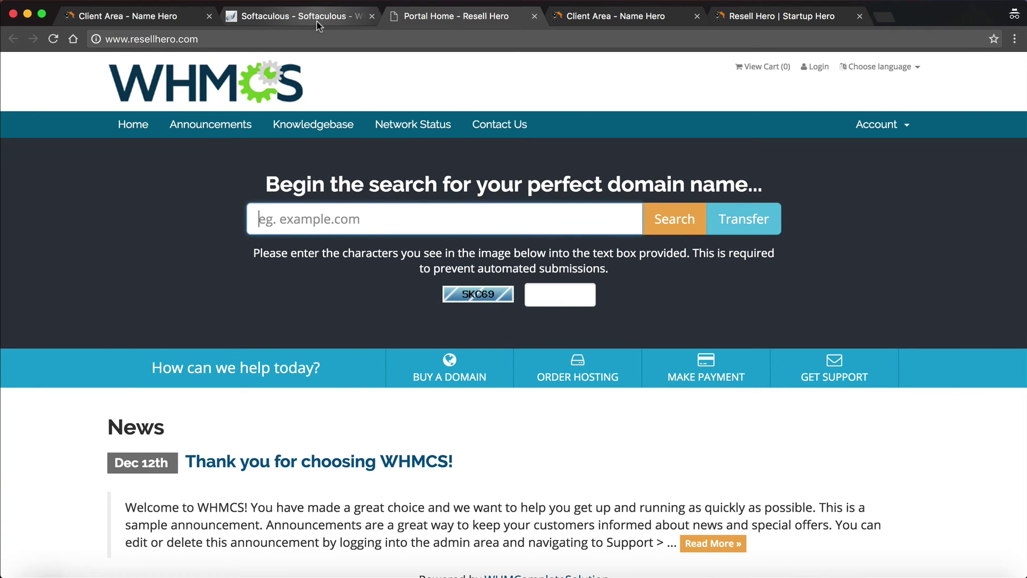
scroll(342, 395, "down", 5)
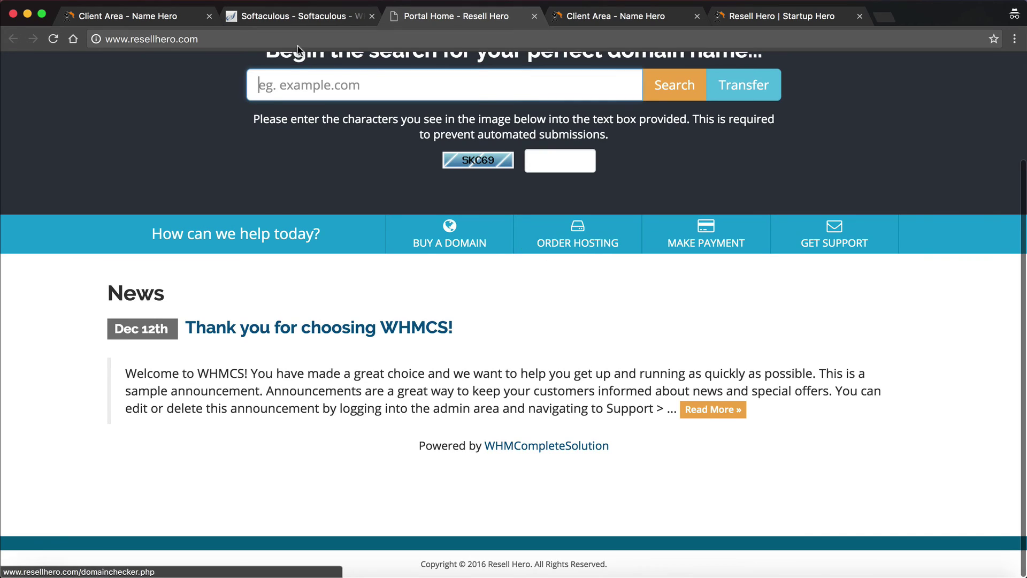
left_click(289, 16)
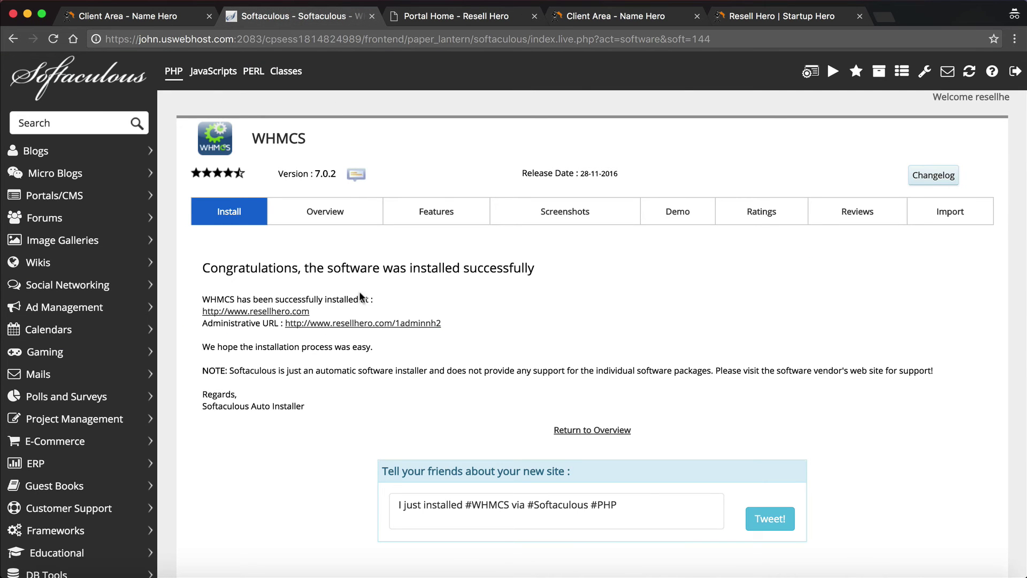
Open the 1adminnh2 administrative URL to reach the WHMCS admin login page
left_click(342, 322)
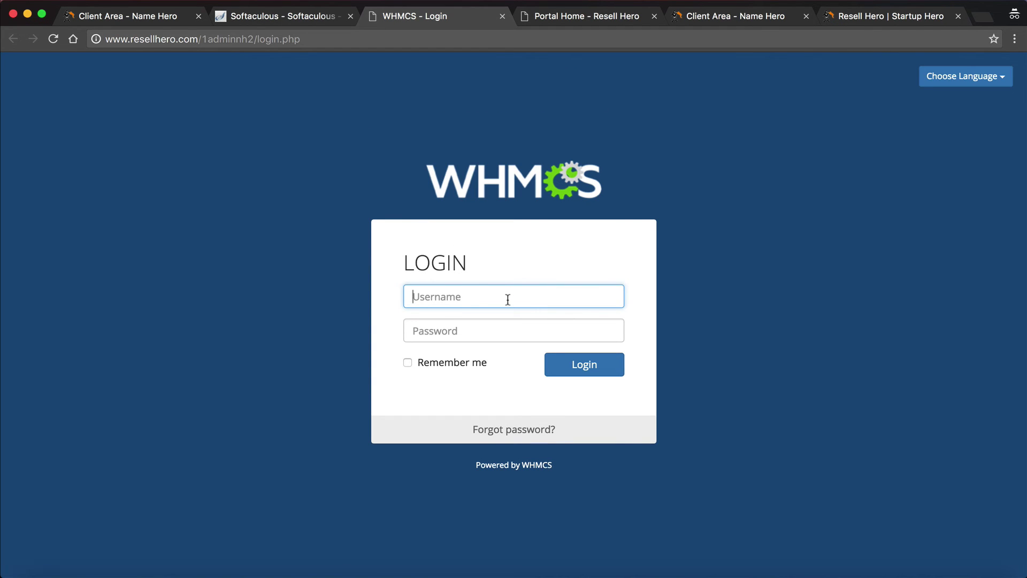
Follow the 'Powered by WHMCS' link to the official WHMCS website and scroll to its footer
left_click(522, 465)
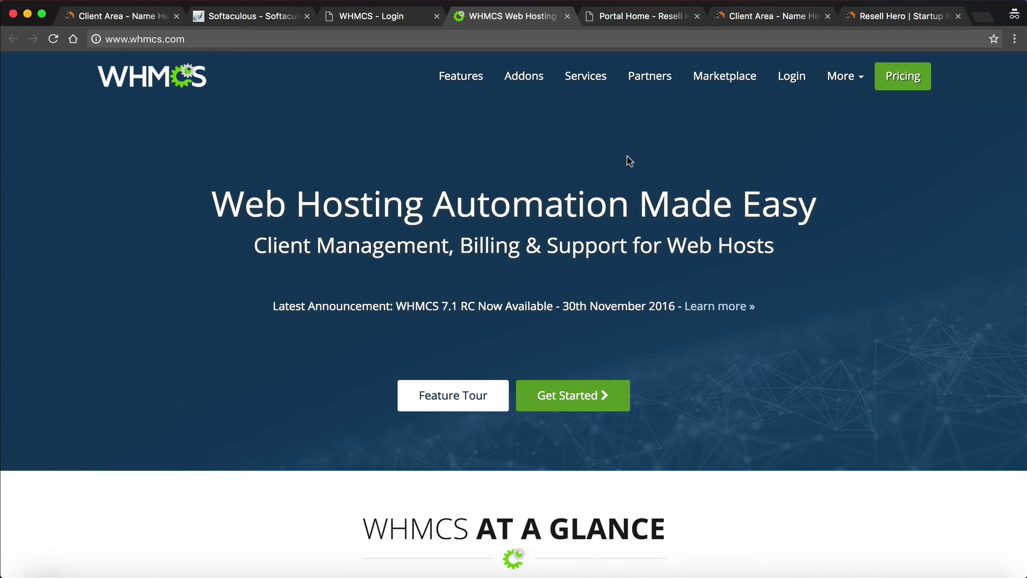
scroll(627, 160, "down", 1)
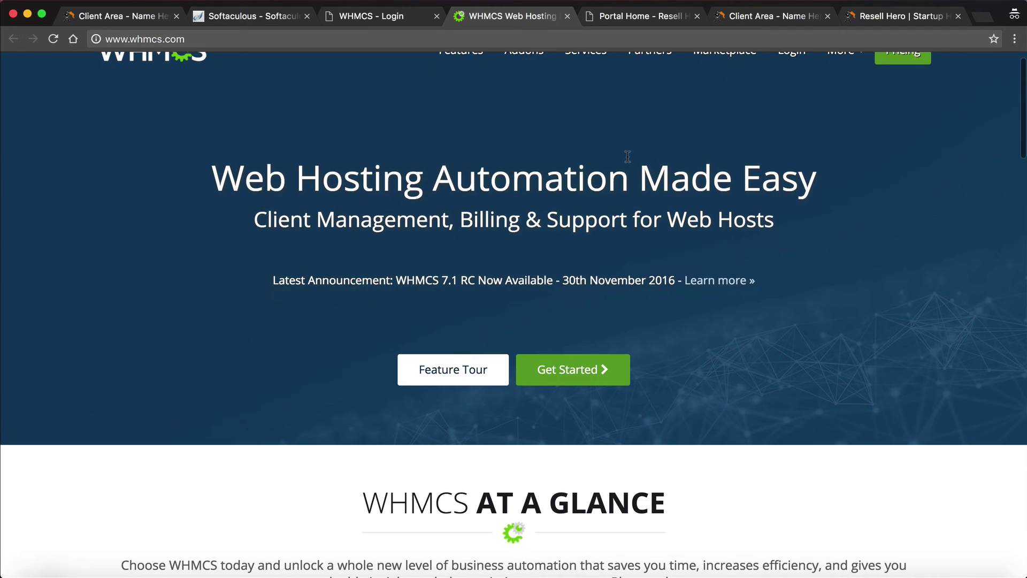
scroll(627, 159, "up", 2)
scroll(627, 156, "down", 20)
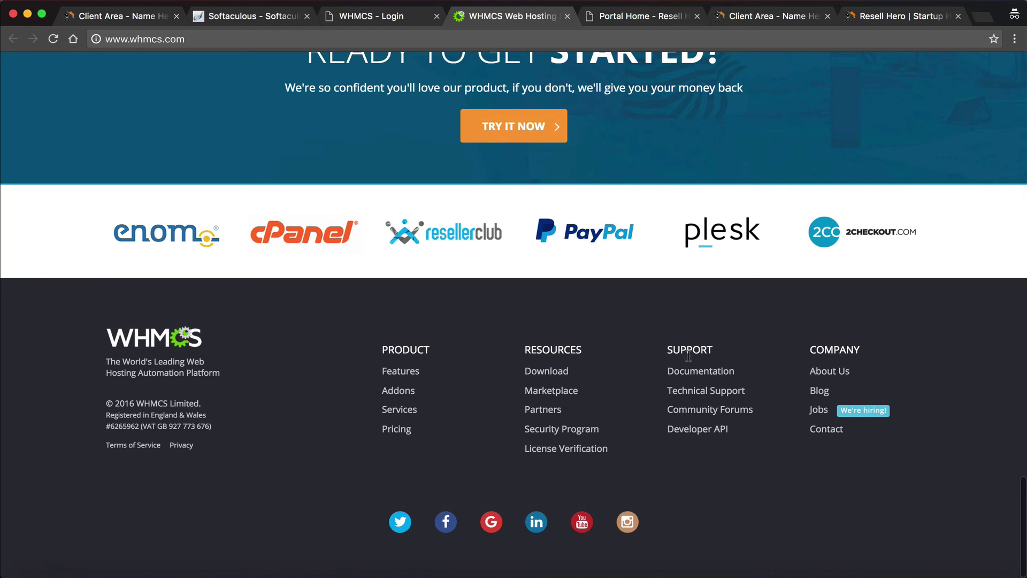
Open the WHMCS Documentation Home from the footer's Support links and focus its search field
left_click(689, 374)
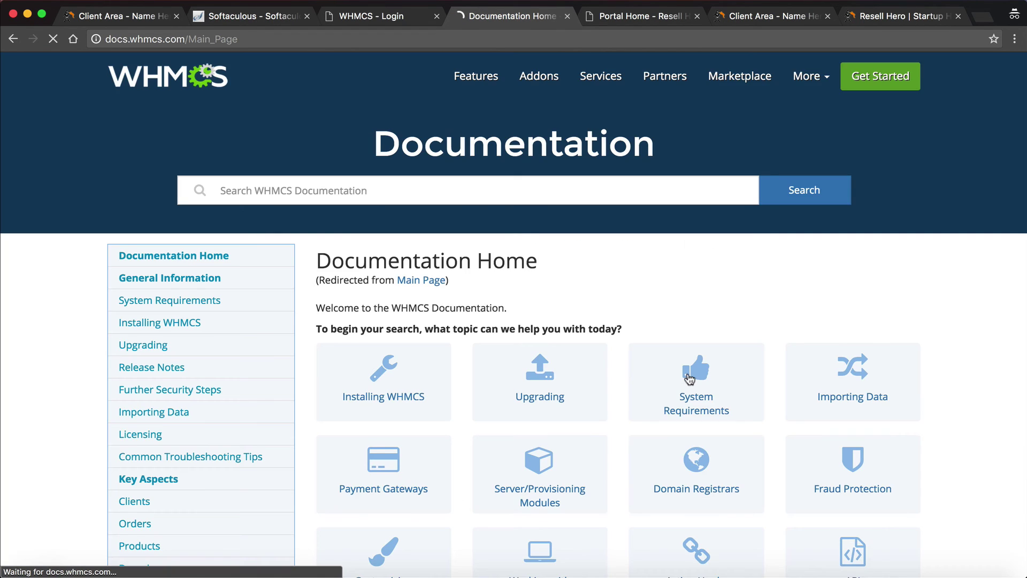
scroll(632, 369, "down", 2)
scroll(632, 369, "down", 3)
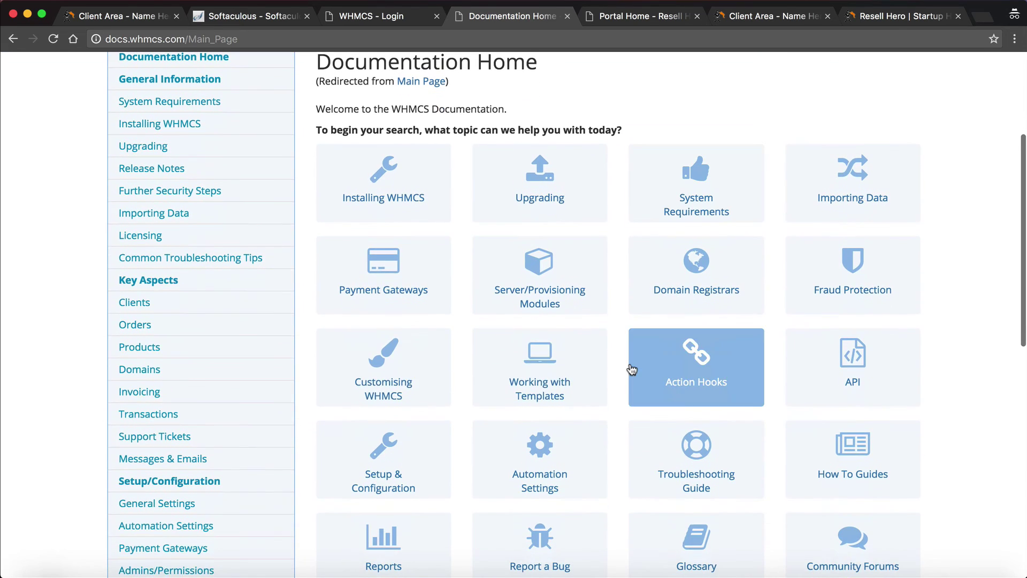
scroll(387, 319, "down", 4)
scroll(386, 317, "down", 3)
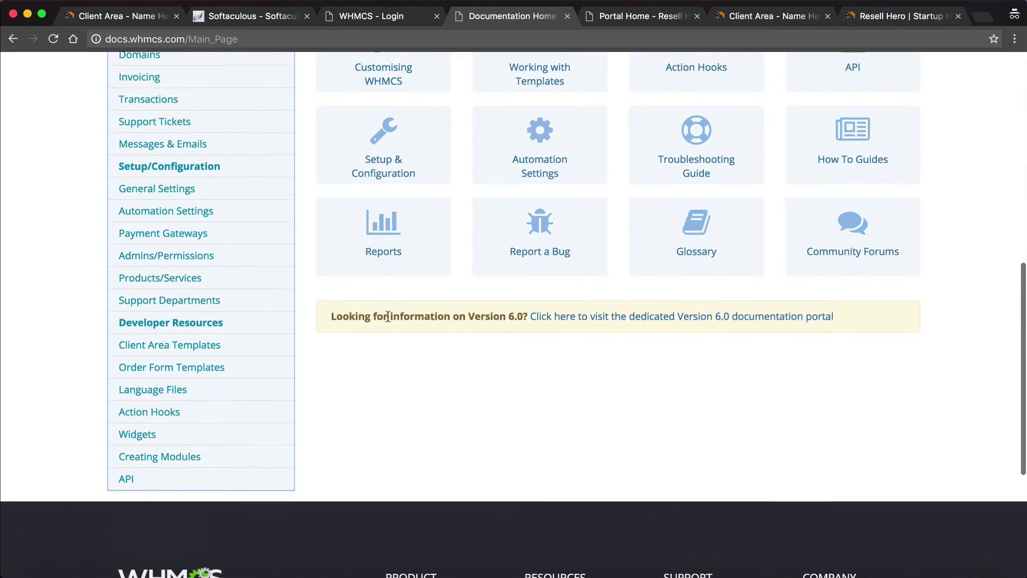
scroll(387, 319, "up", 10)
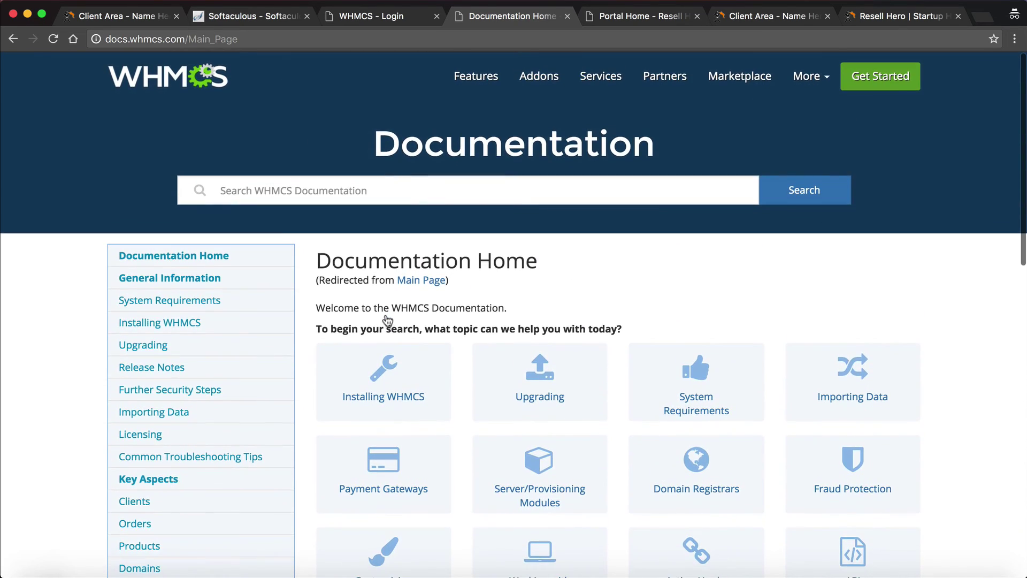
left_click(265, 184)
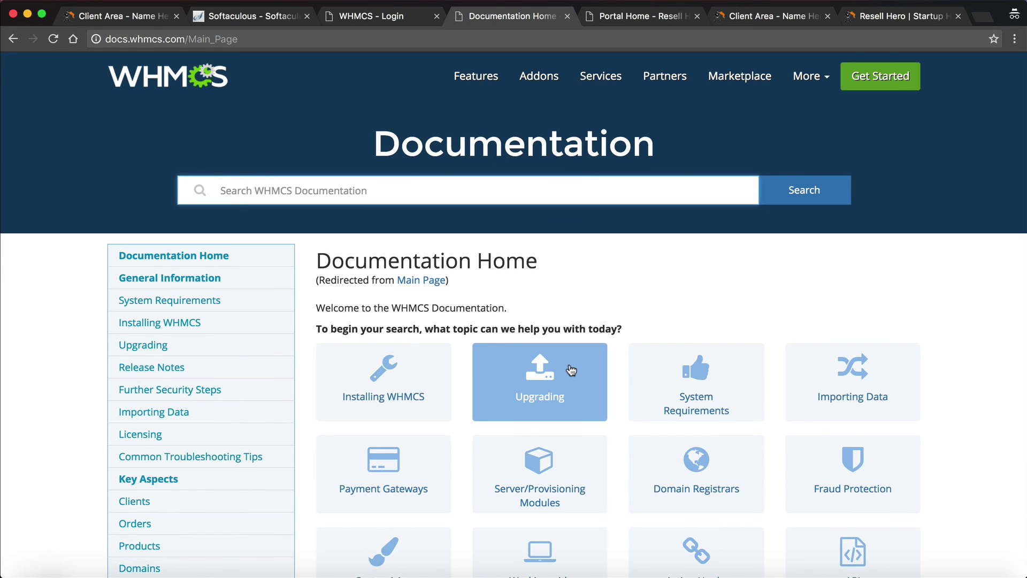
On the WHMCS admin login tab, submit the admin username and pasted password, which fails with Login Failed
left_click(381, 17)
type("resellhero")
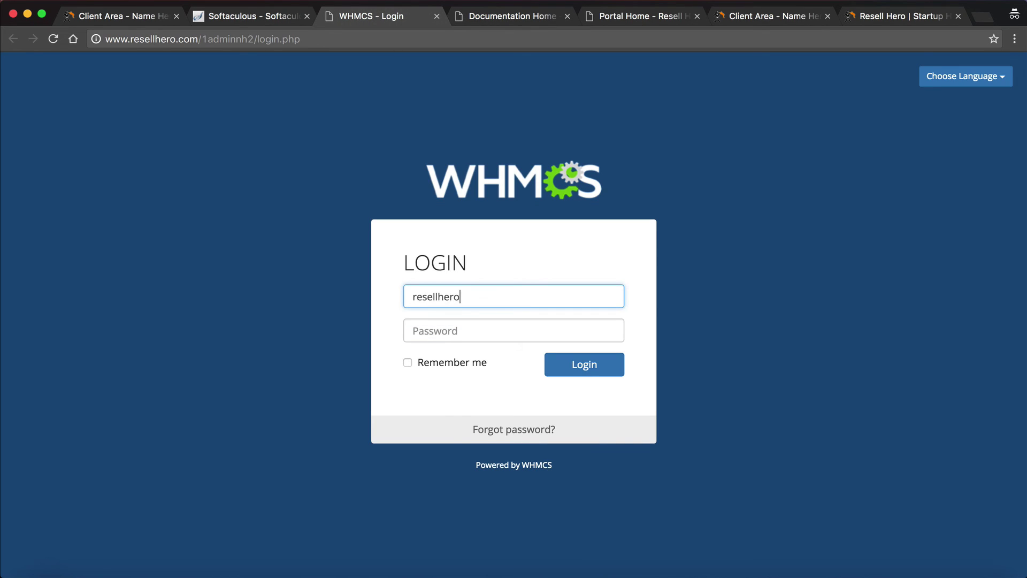
key("Tab")
key("ctrl+v")
left_click(585, 375)
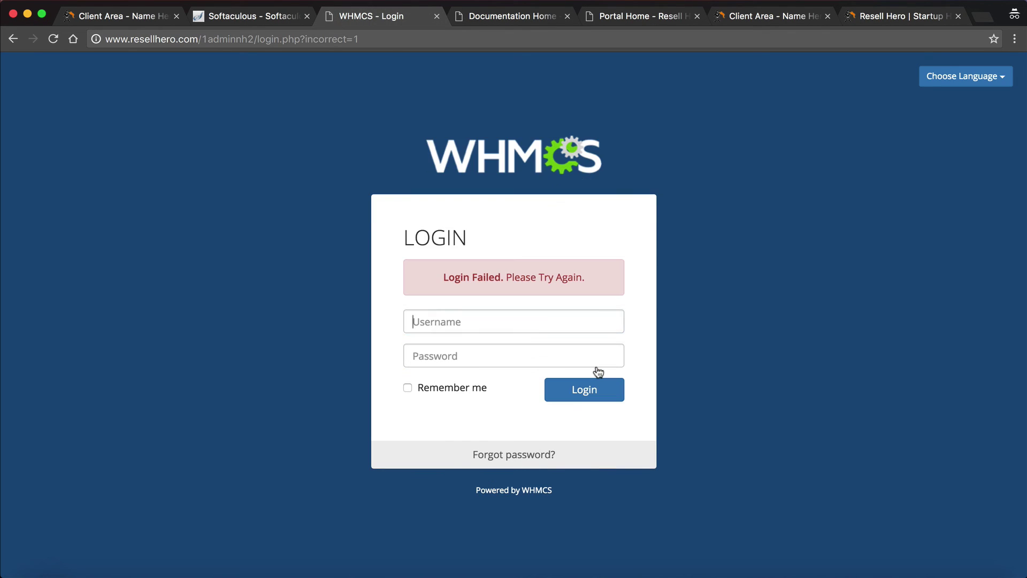
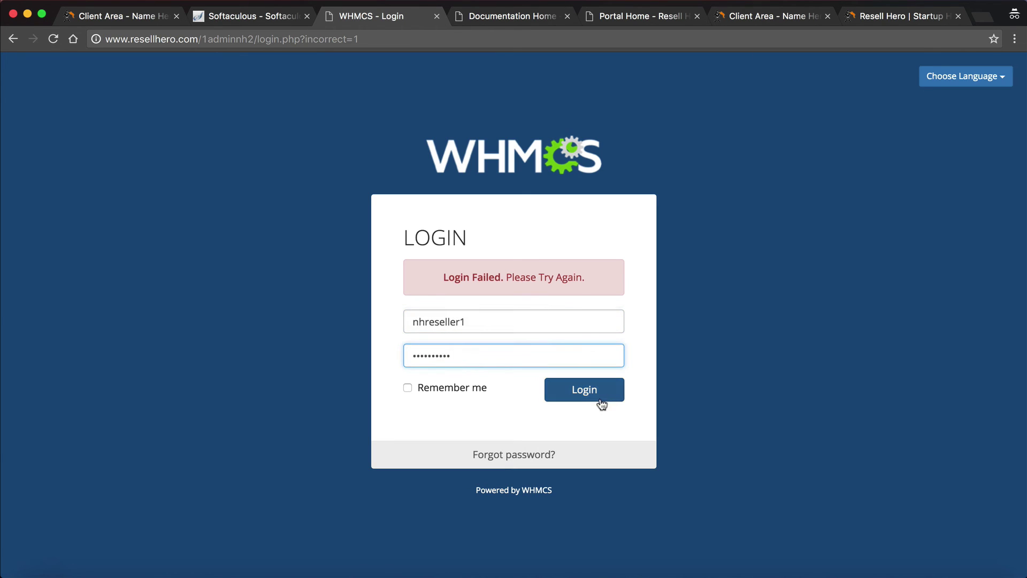
Submit the admin login, then re-enter the corrected username in the Username field
left_click(595, 396)
type("resellhero1")
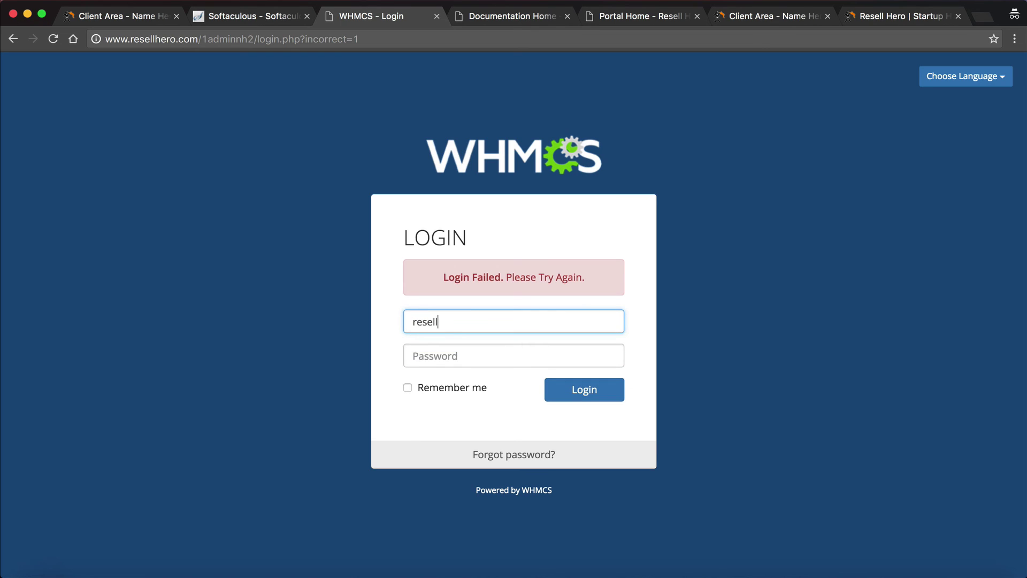
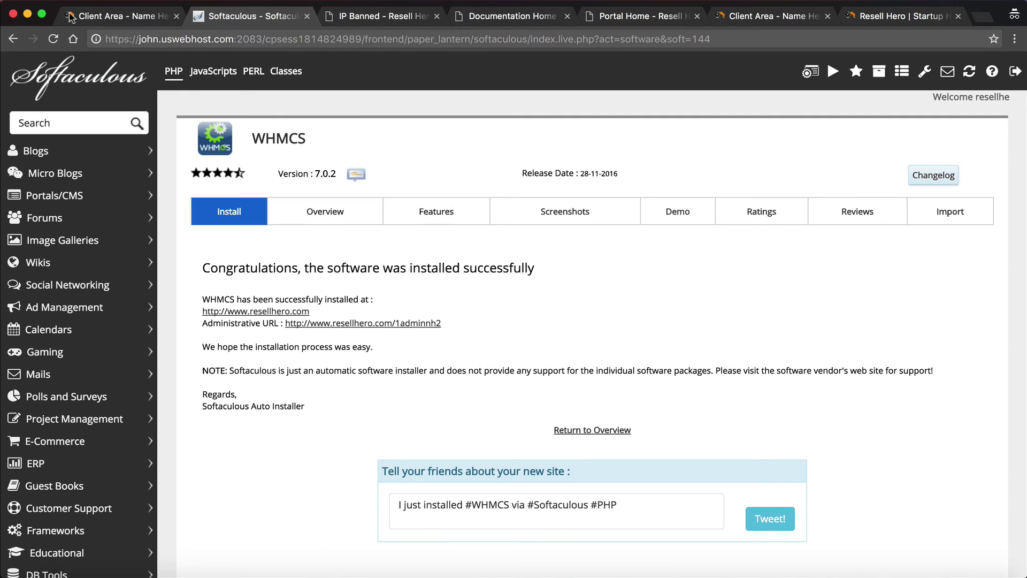
Go back from Softaculous to cPanel, then glance at the client area license and the access-denied portal page
left_click(14, 39)
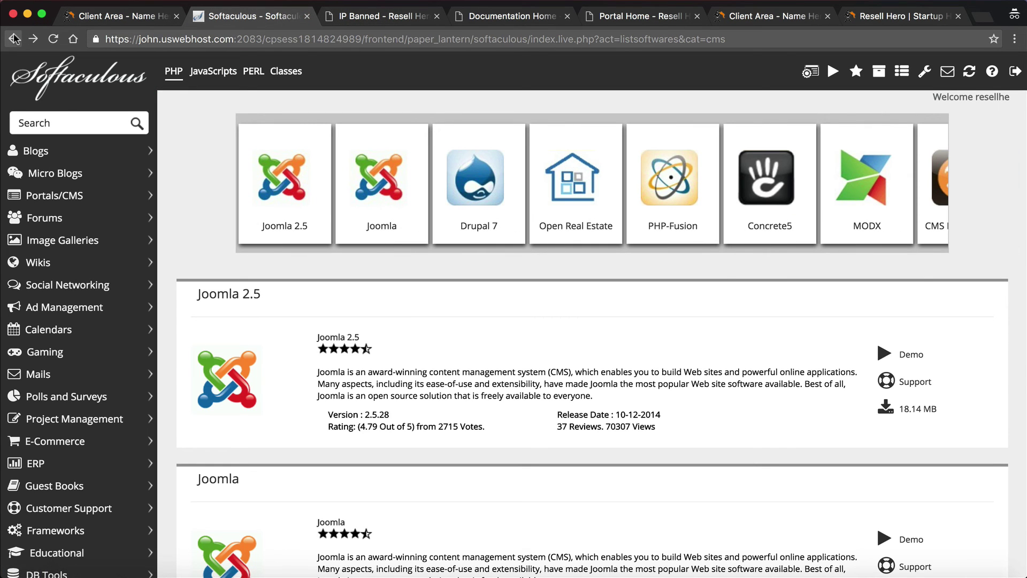
left_click(13, 38)
left_click(123, 16)
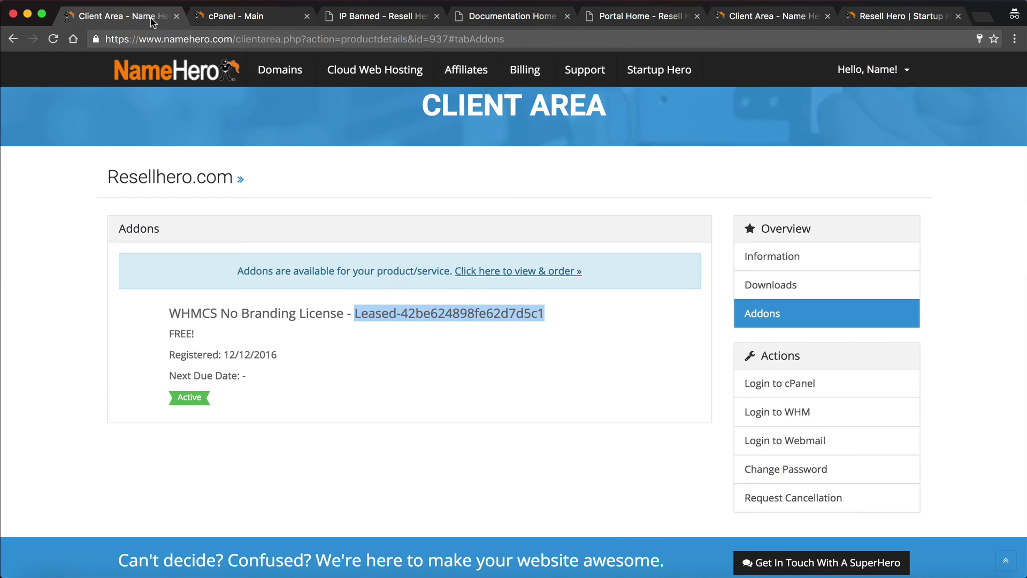
left_click(329, 16)
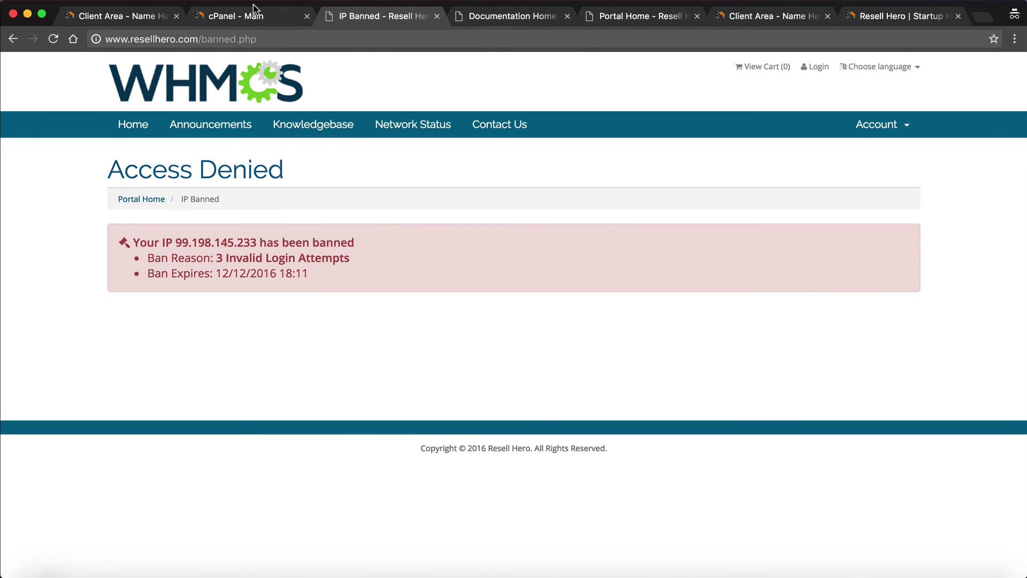
Review the active WHMCS No Branding License add-on, then view the live resellhero.com portal home
left_click(238, 16)
left_click(123, 16)
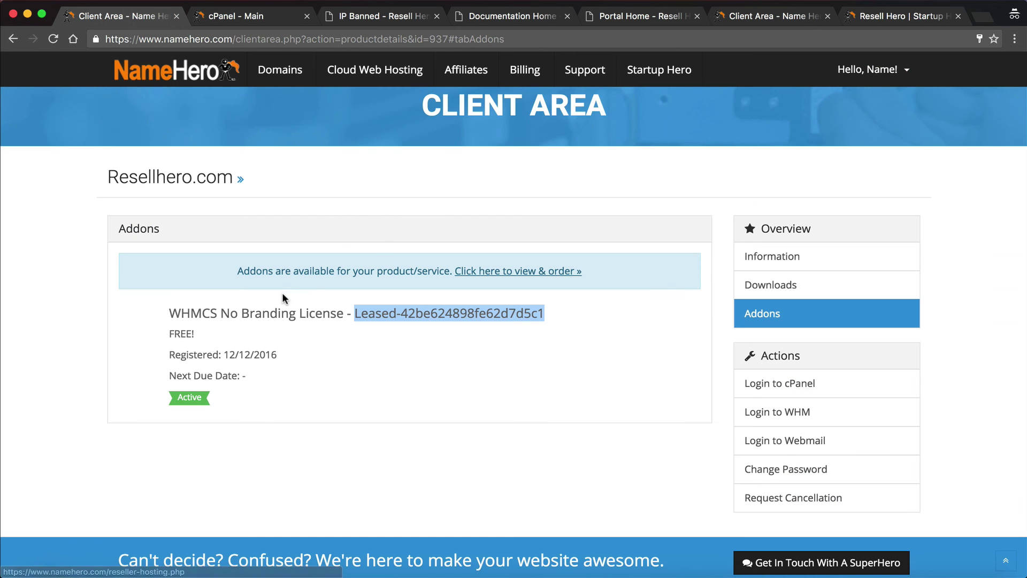
scroll(282, 292, "up", 2)
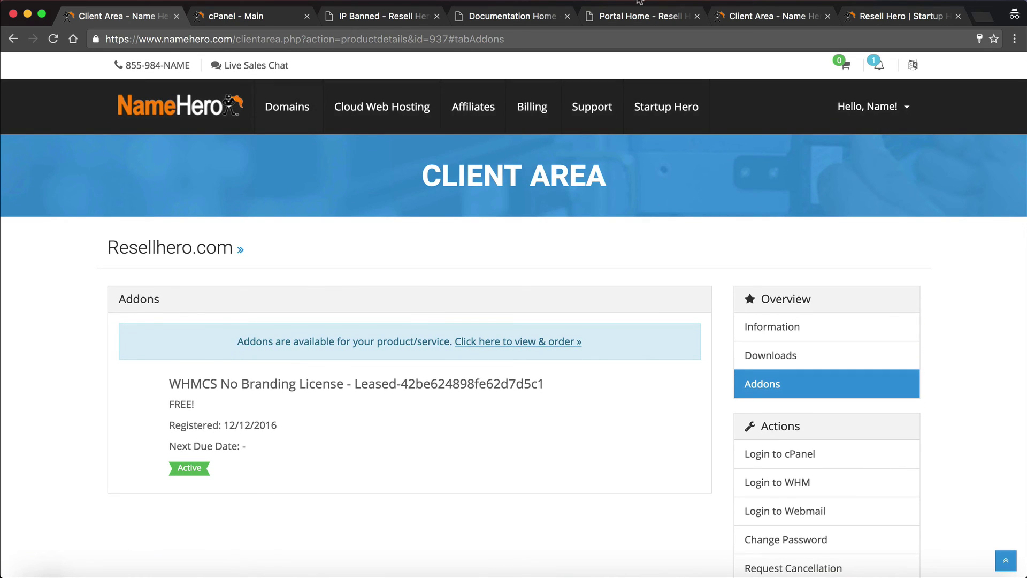
left_click(636, 5)
scroll(509, 132, "up", 5)
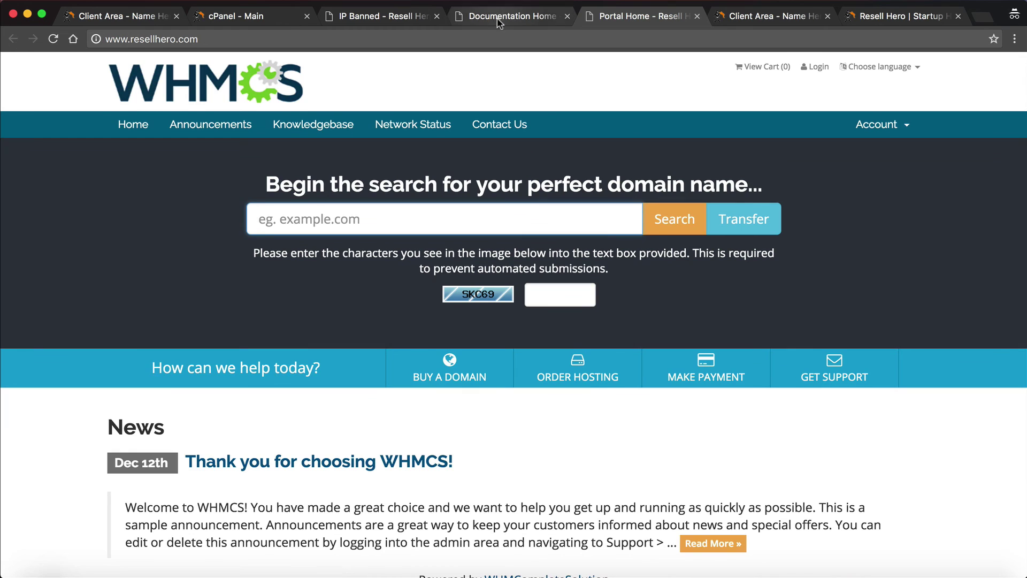
Browse the WHMCS documentation home topic tiles, then return via cPanel to the NameHero client area license add-on
left_click(497, 23)
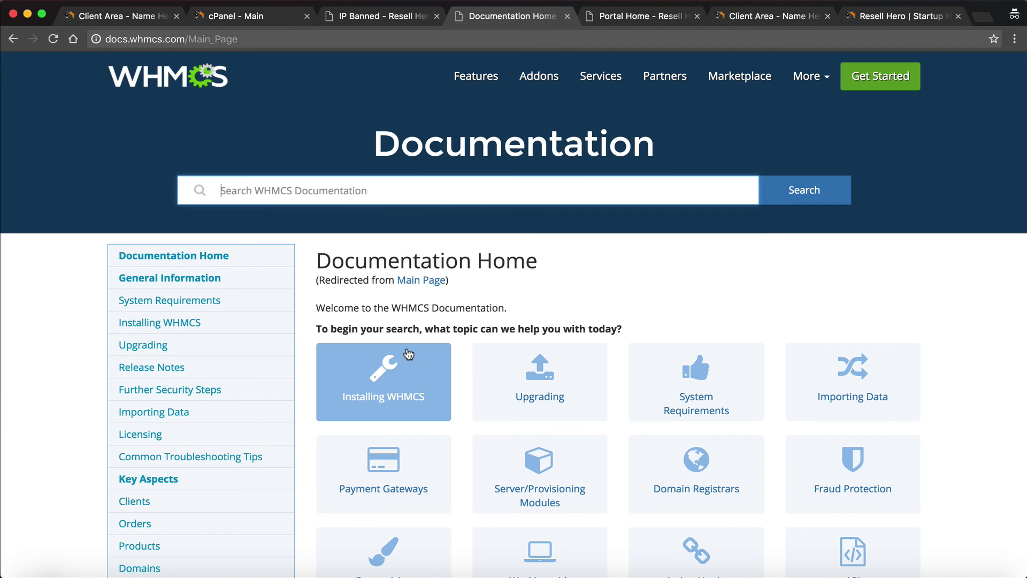
scroll(514, 364, "down", 3)
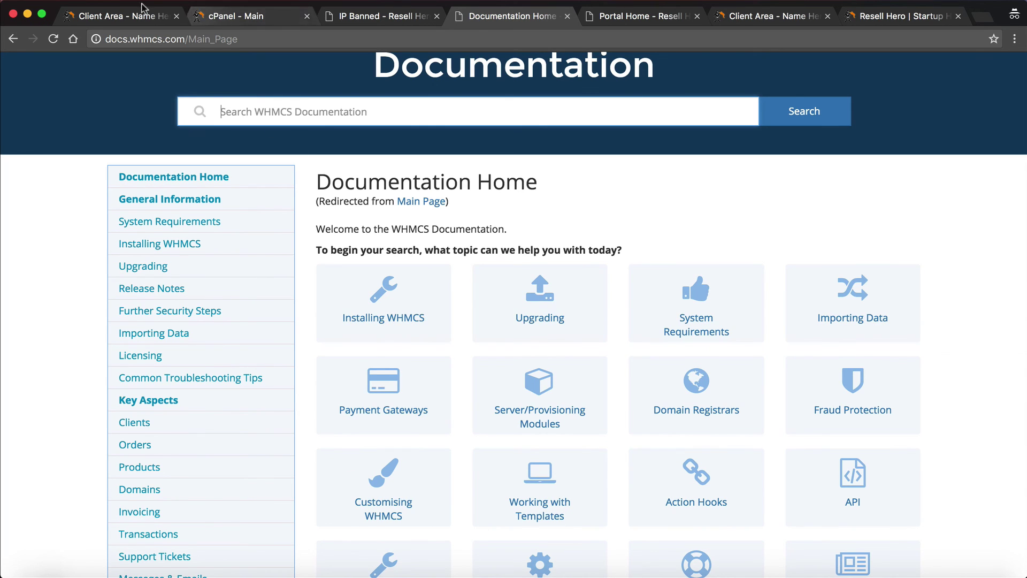
left_click(237, 25)
left_click(118, 24)
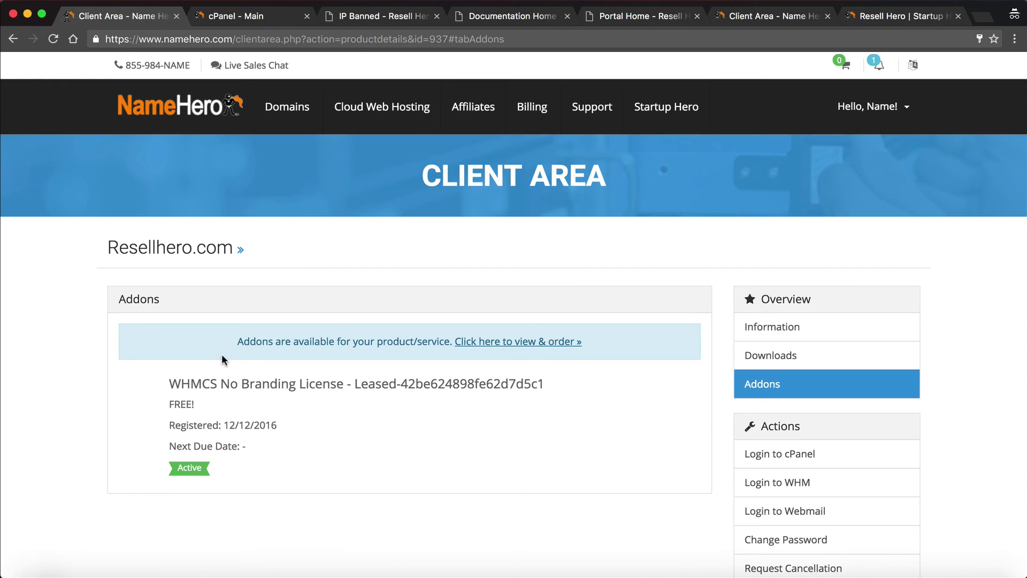
left_click(610, 112)
left_click(398, 15)
left_click_drag(256, 39, 202, 38)
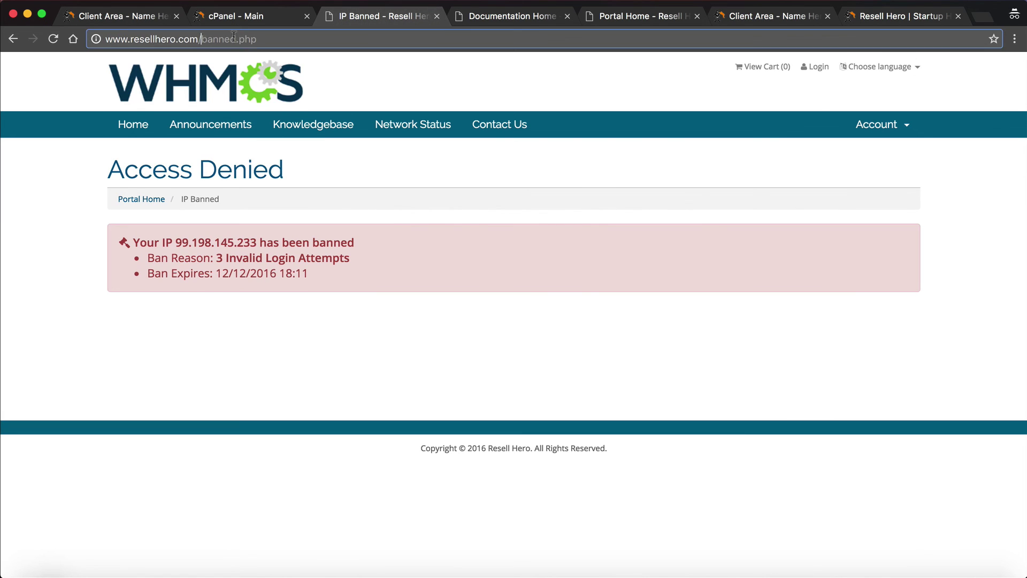
key("BackSpace")
key("Return")
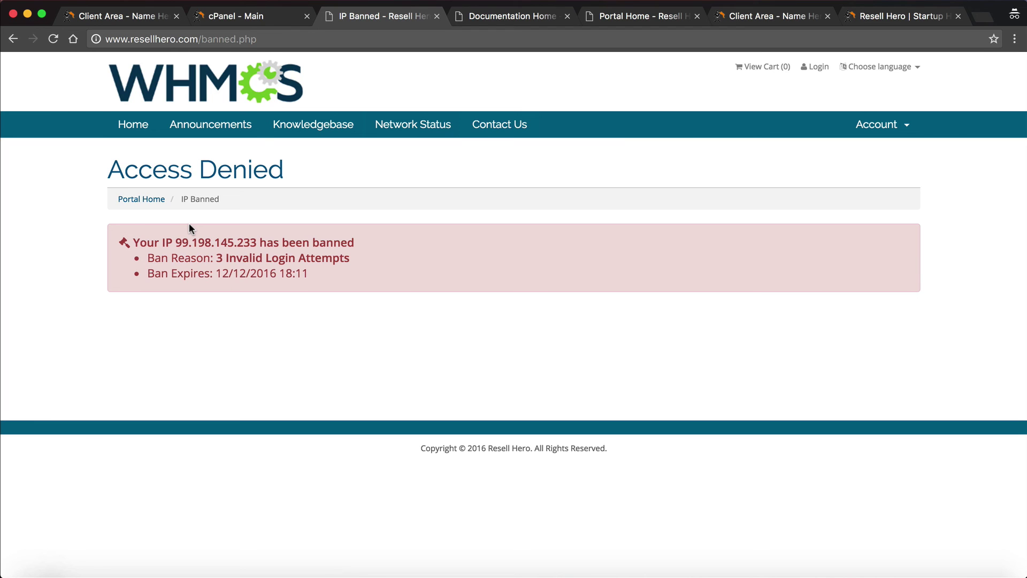
left_click(250, 16)
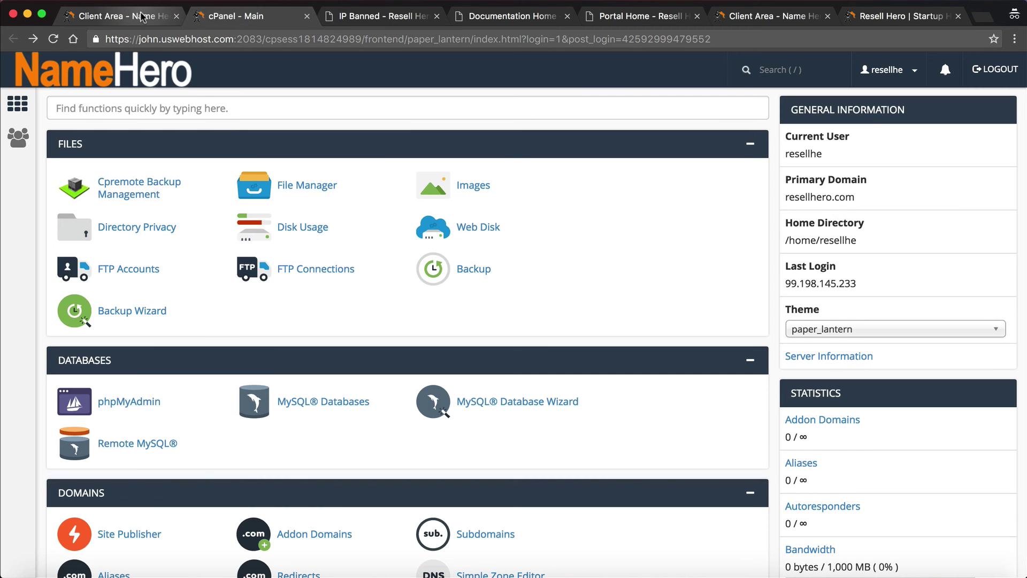
left_click(142, 16)
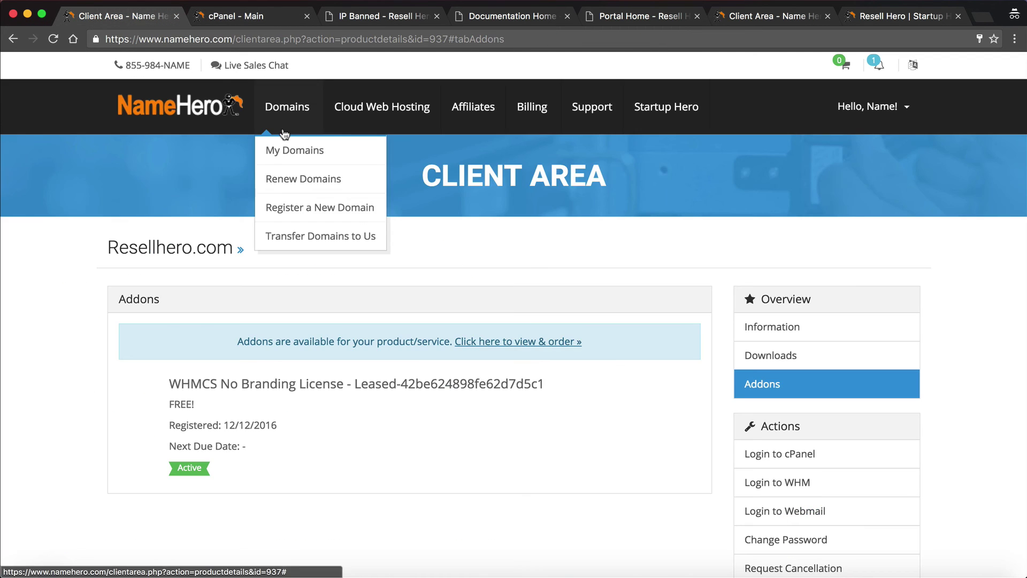